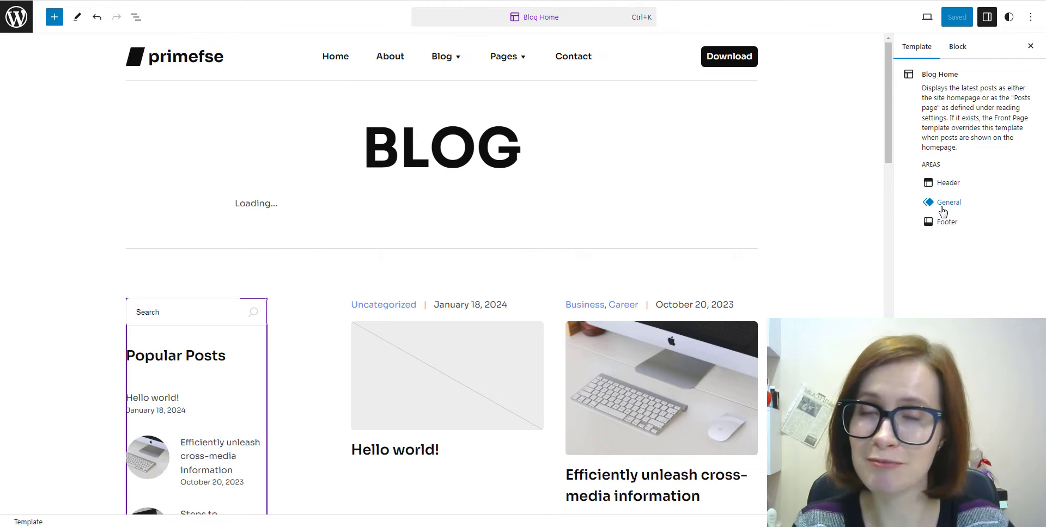
Step: Select the Header area of the template and open the Header part on its own for editing
{"action": "left_click_drag", "start_coordinate": [892, 166], "coordinate": [893, 225]}
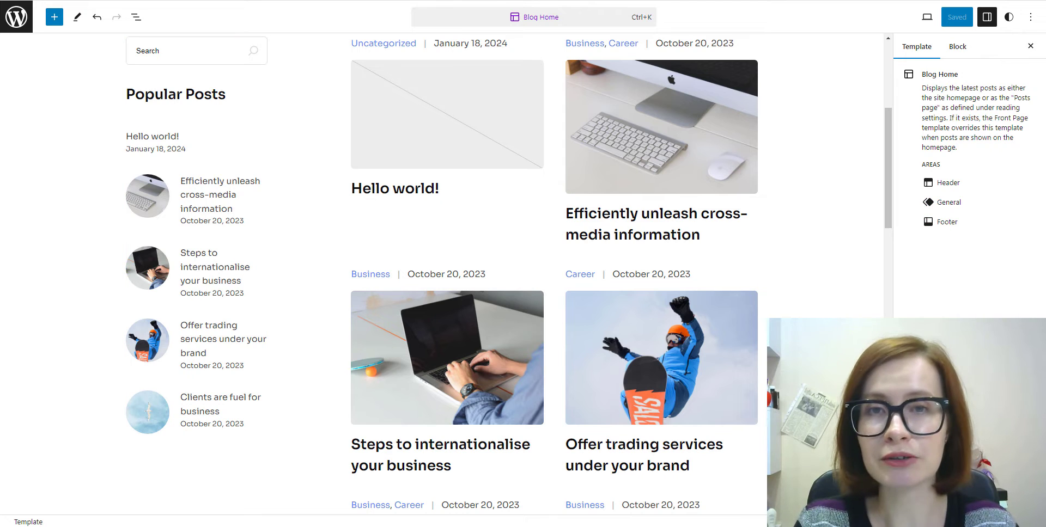
{"action": "left_click_drag", "start_coordinate": [893, 199], "coordinate": [893, 455]}
{"action": "scroll", "coordinate": [441, 272], "scroll_direction": "down", "scroll_amount": 3}
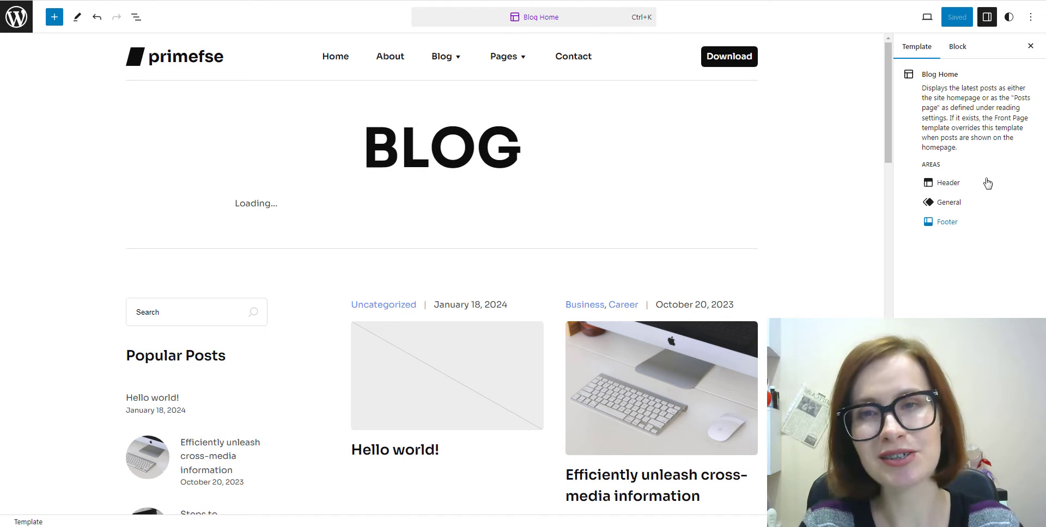
{"action": "left_click", "coordinate": [948, 183]}
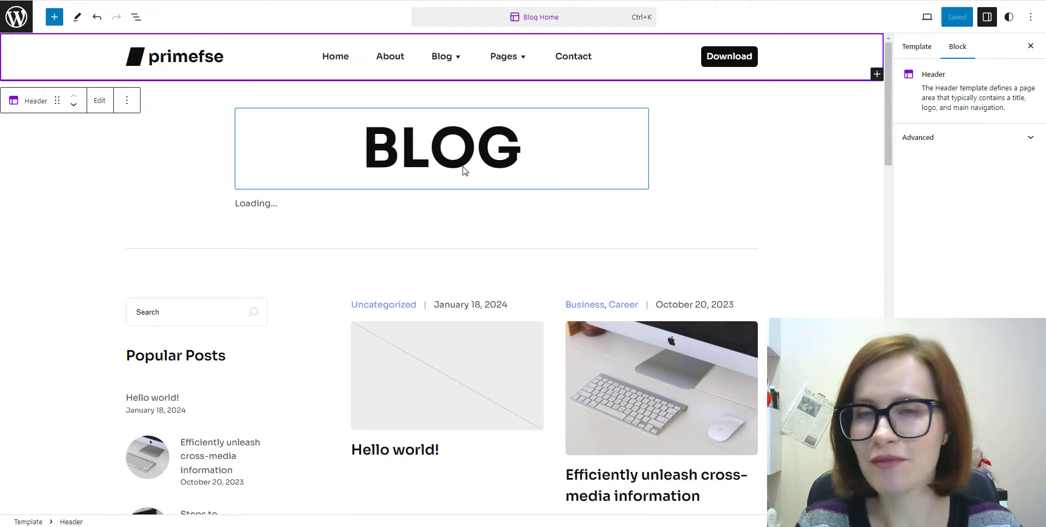
{"action": "left_click", "coordinate": [97, 110]}
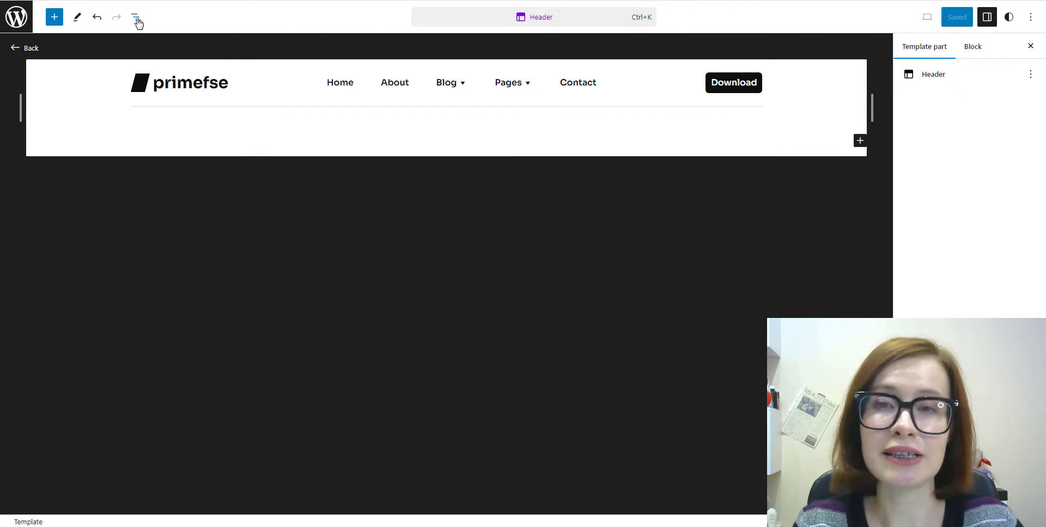
Step: Expand the Header's Group and nested Rows in List View to reveal its blocks
{"action": "left_click", "coordinate": [136, 17]}
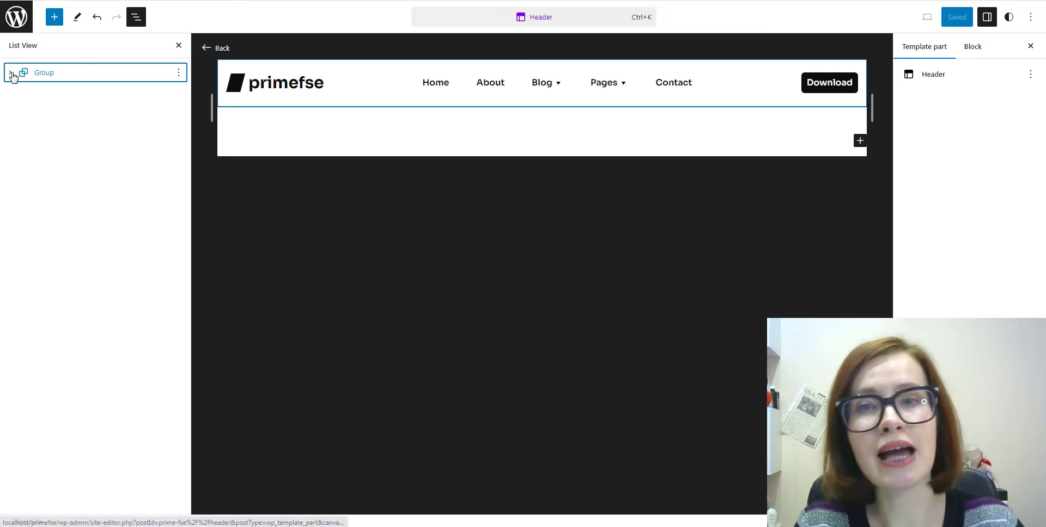
{"action": "left_click", "coordinate": [12, 73]}
{"action": "left_click", "coordinate": [19, 92]}
{"action": "left_click", "coordinate": [21, 92]}
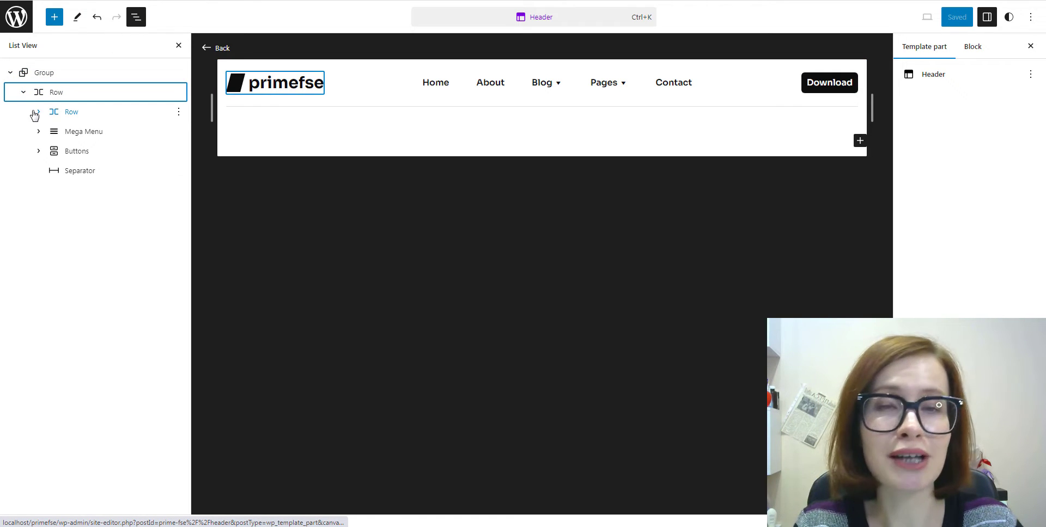
{"action": "left_click", "coordinate": [36, 114]}
{"action": "left_click", "coordinate": [38, 113]}
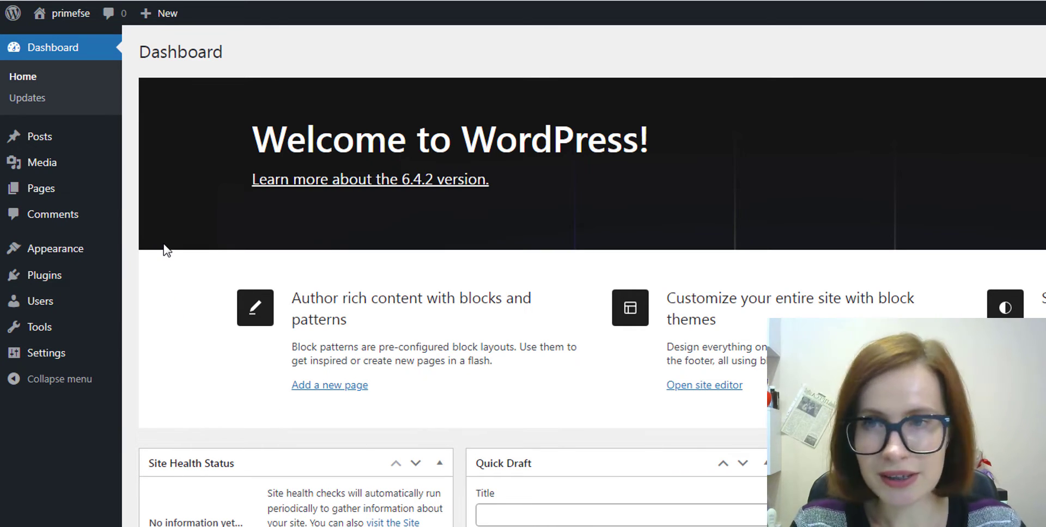
Step: Return to the Site Editor from the dashboard's Appearance menu
{"action": "mouse_move", "coordinate": [70, 259]}
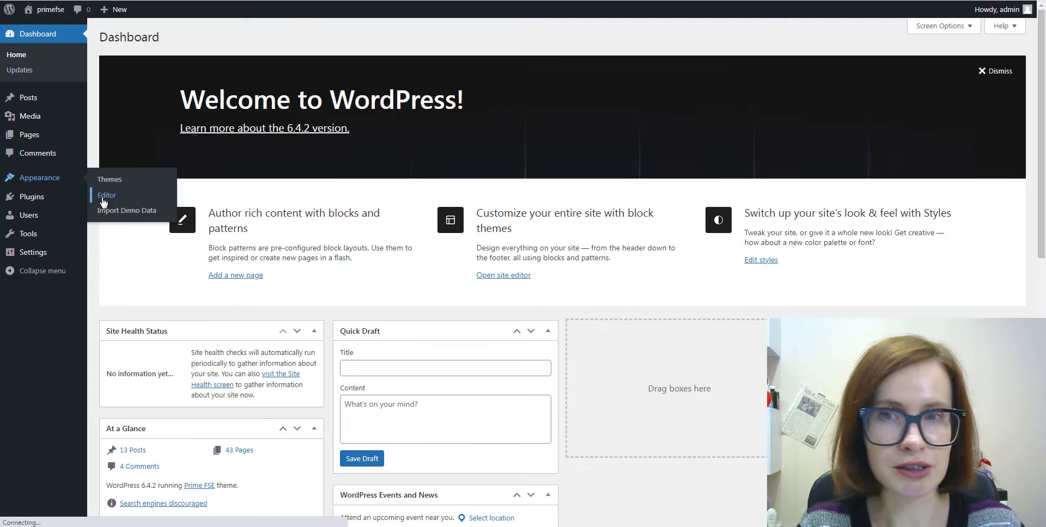
{"action": "left_click", "coordinate": [147, 280]}
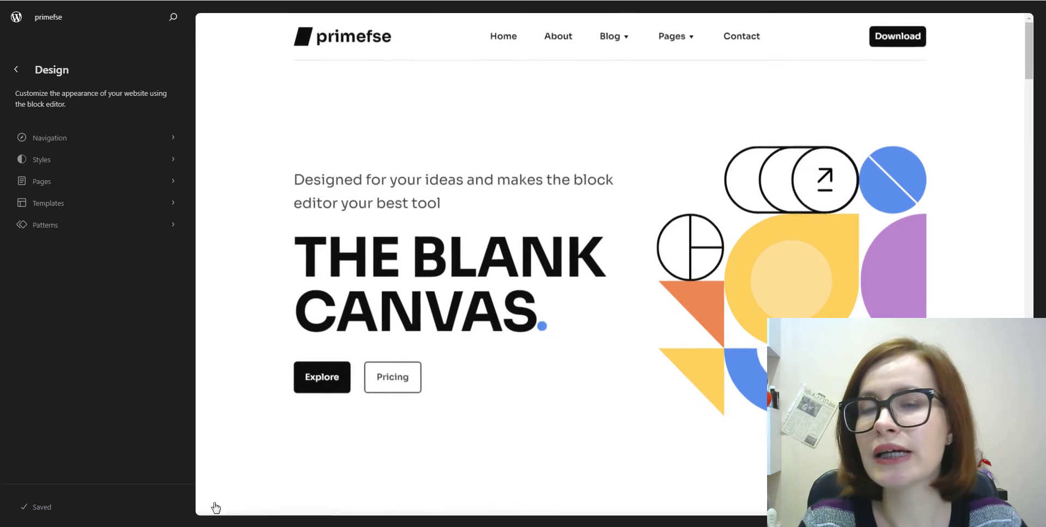
Step: Open the Patterns library and filter it to the Header template parts
{"action": "left_click", "coordinate": [41, 234]}
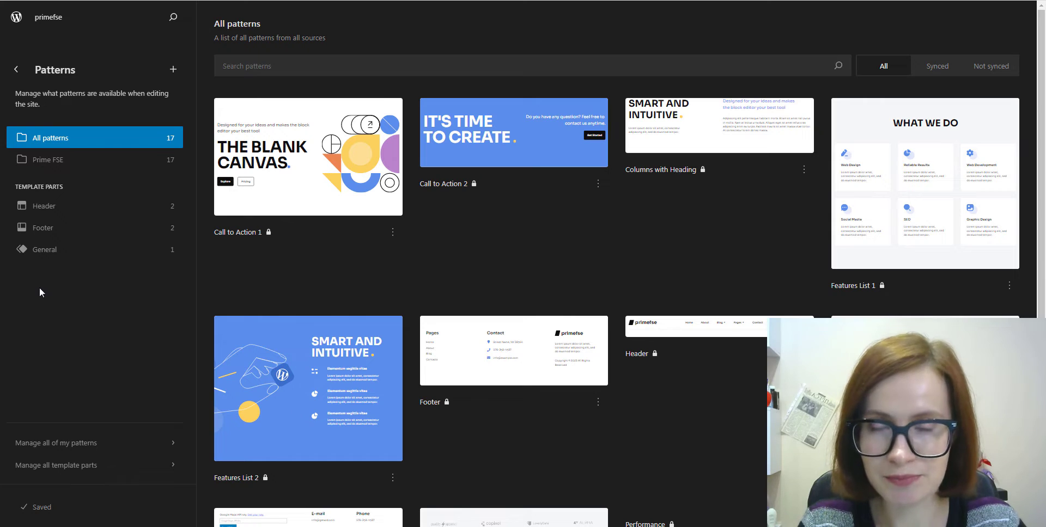
{"action": "left_click", "coordinate": [37, 212]}
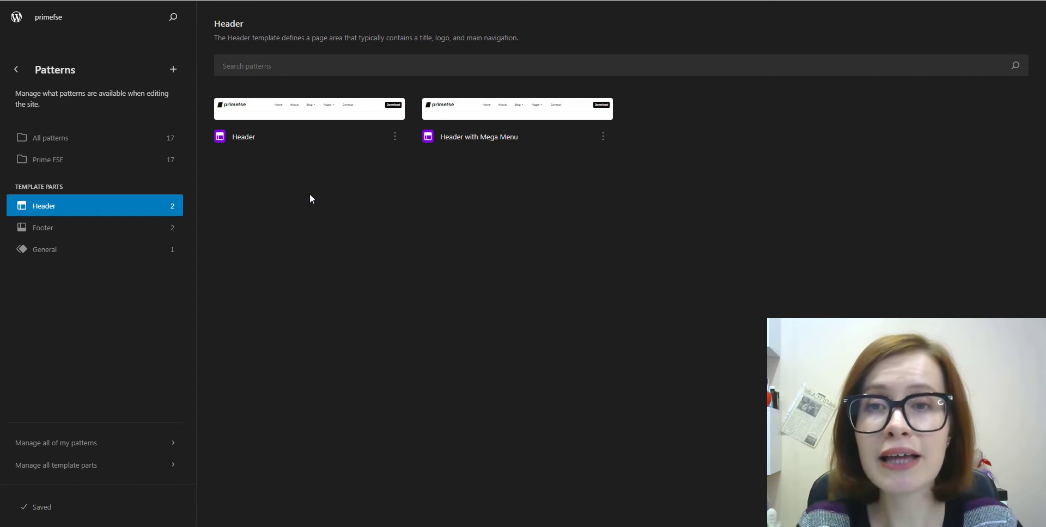
Step: Inspect the Header with Mega Menu details and options, then go back to the header list
{"action": "left_click", "coordinate": [526, 115]}
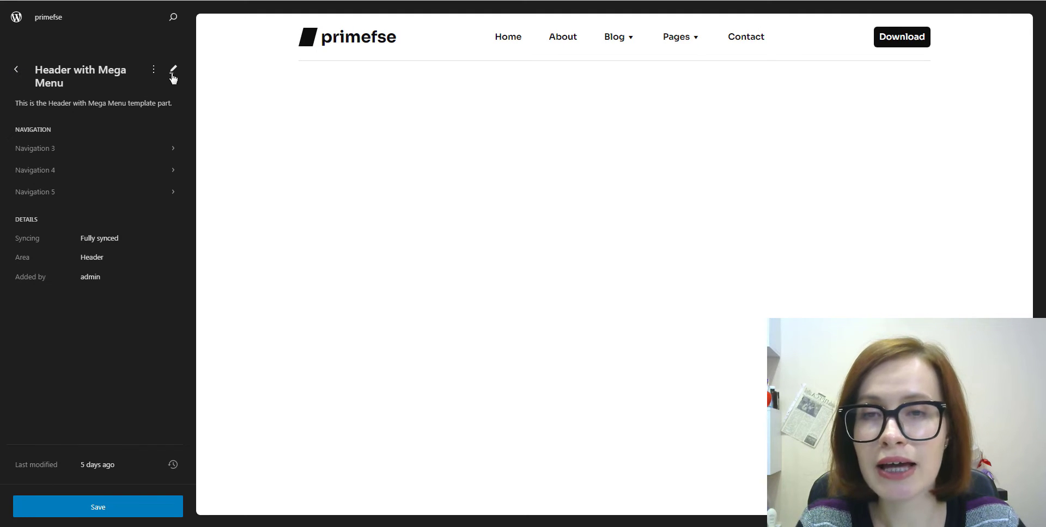
{"action": "left_click", "coordinate": [155, 72]}
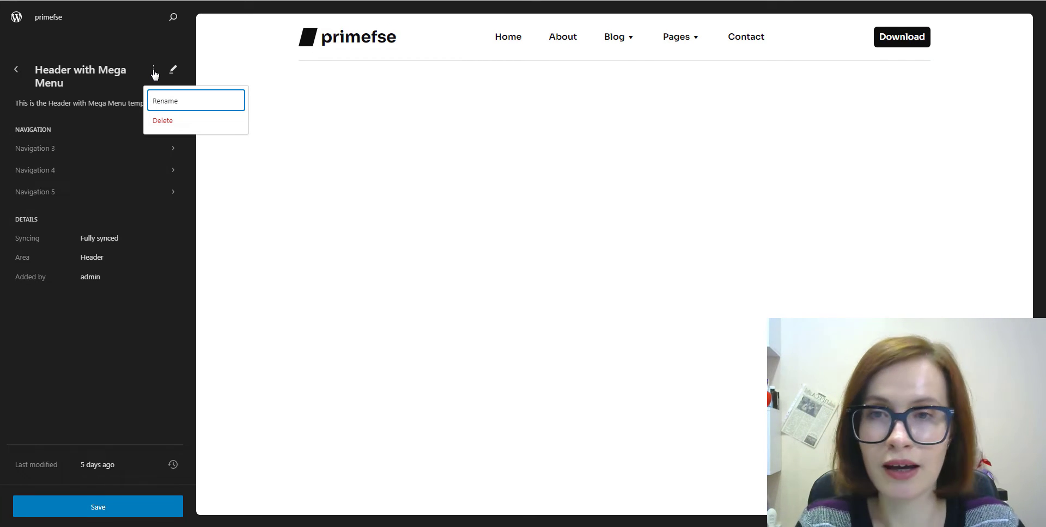
{"action": "left_click", "coordinate": [154, 72]}
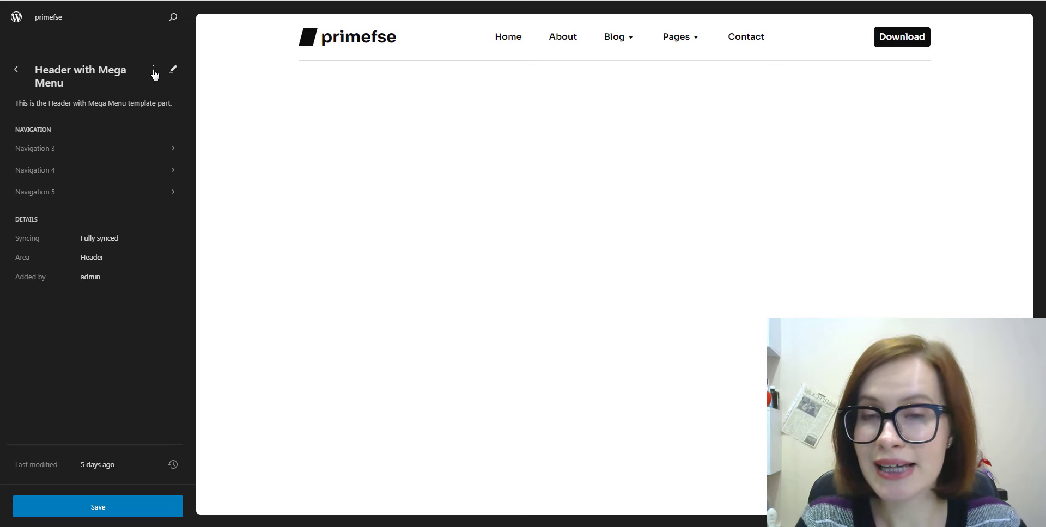
{"action": "left_click", "coordinate": [15, 71]}
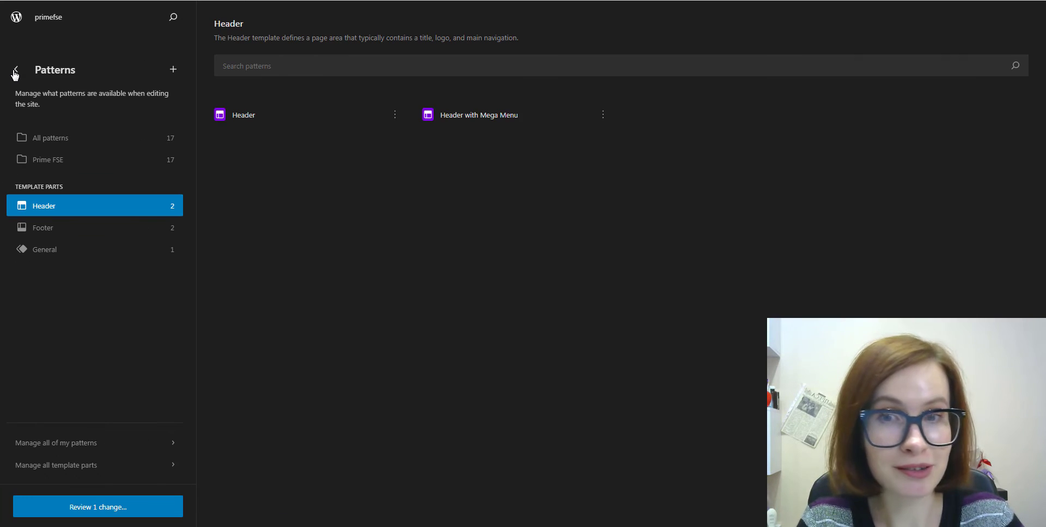
{"action": "left_click", "coordinate": [41, 235]}
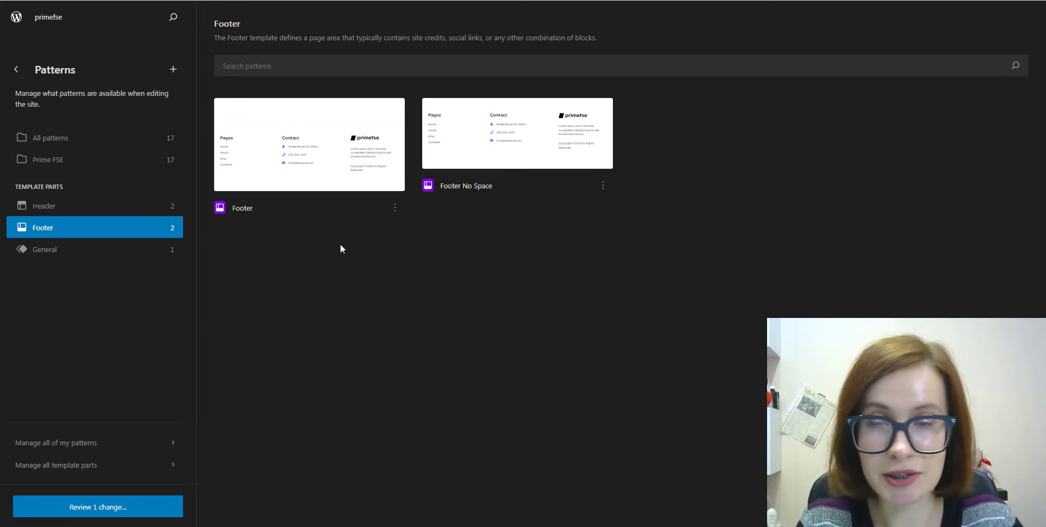
{"action": "left_click", "coordinate": [52, 252]}
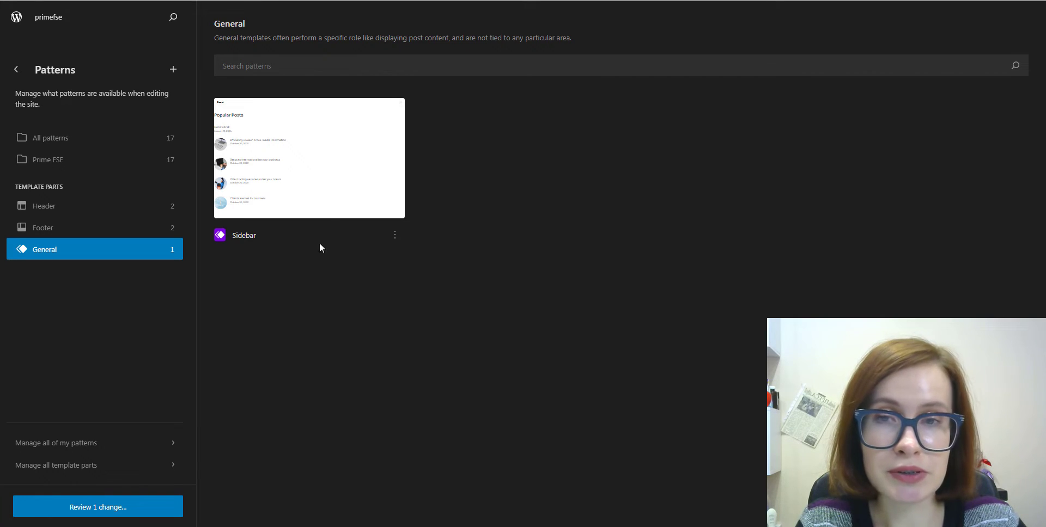
{"action": "left_click", "coordinate": [394, 236]}
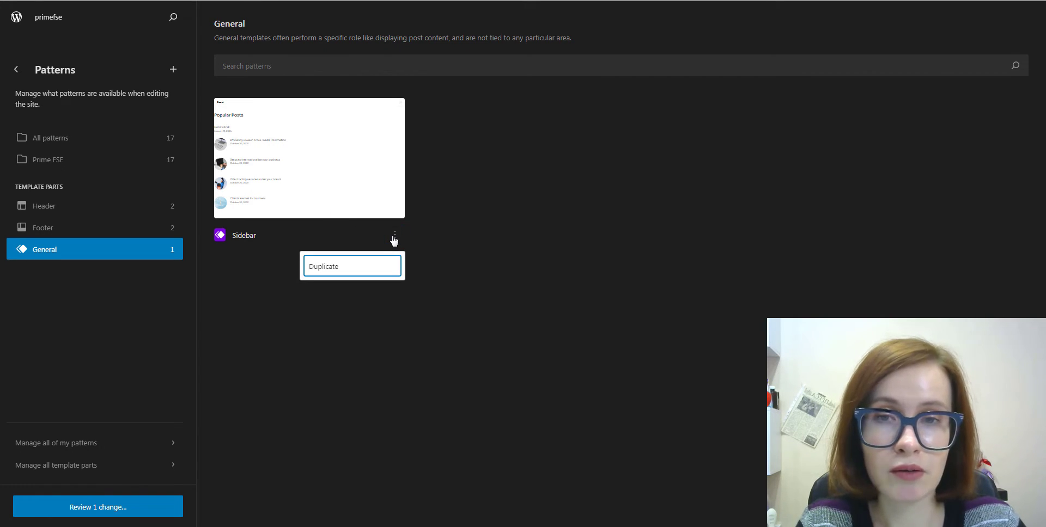
{"action": "key", "text": "Escape"}
{"action": "left_click", "coordinate": [344, 211]}
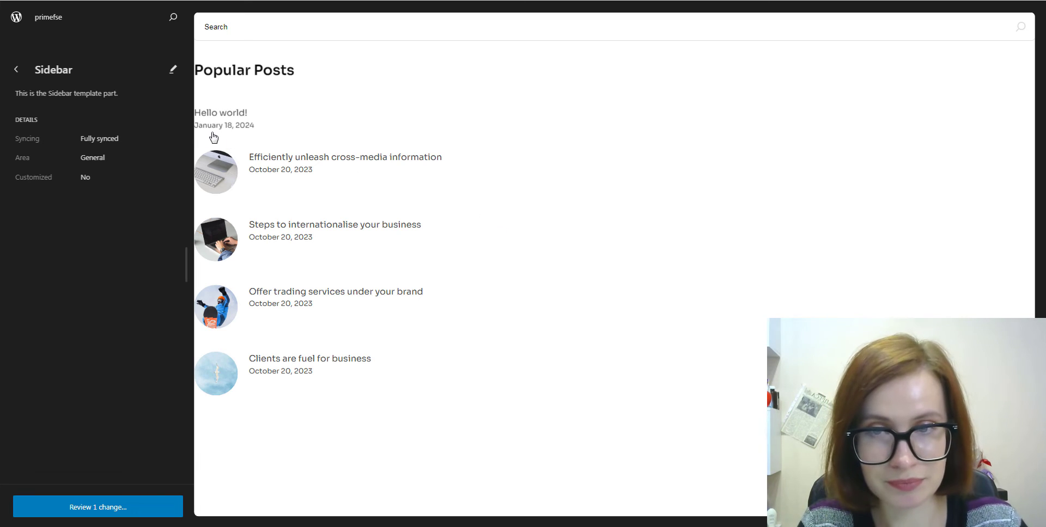
{"action": "left_click", "coordinate": [15, 71]}
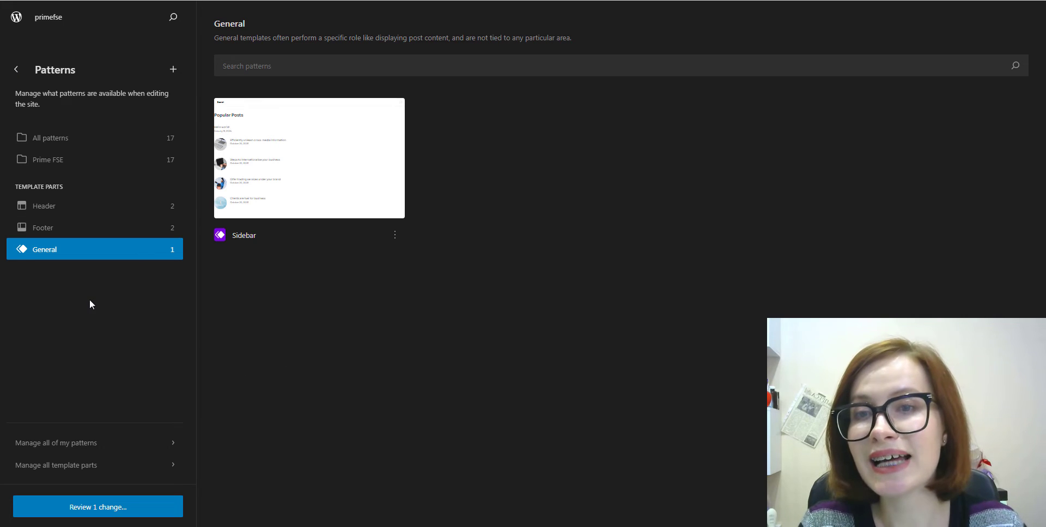
Step: Clear the Footer part's customizations with Clear customizations, then start editing it
{"action": "left_click", "coordinate": [60, 231]}
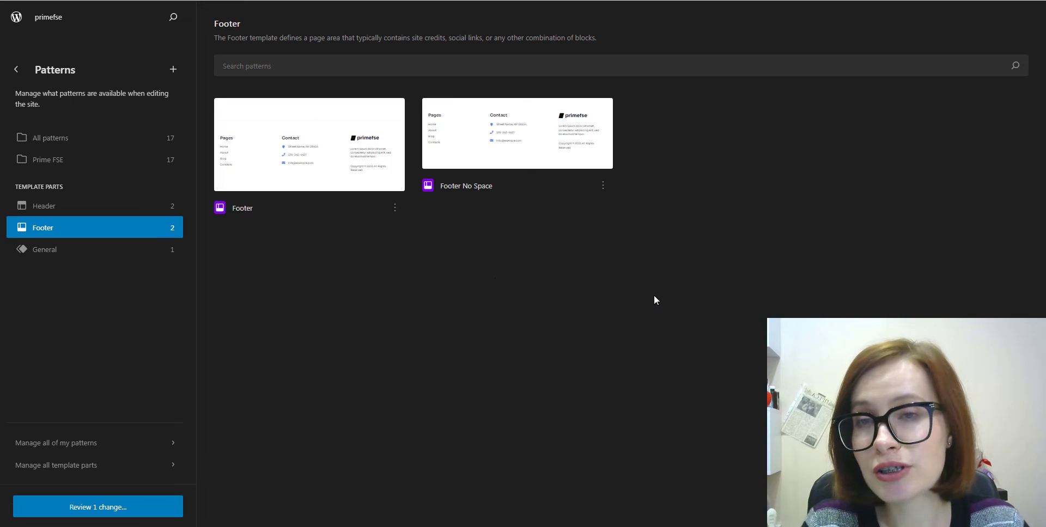
{"action": "left_click", "coordinate": [321, 180]}
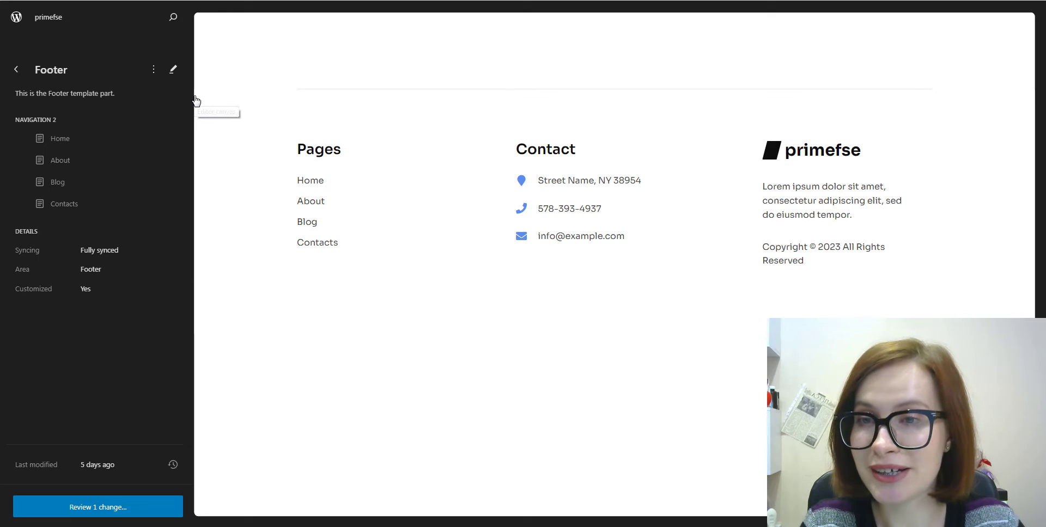
{"action": "left_click", "coordinate": [155, 70]}
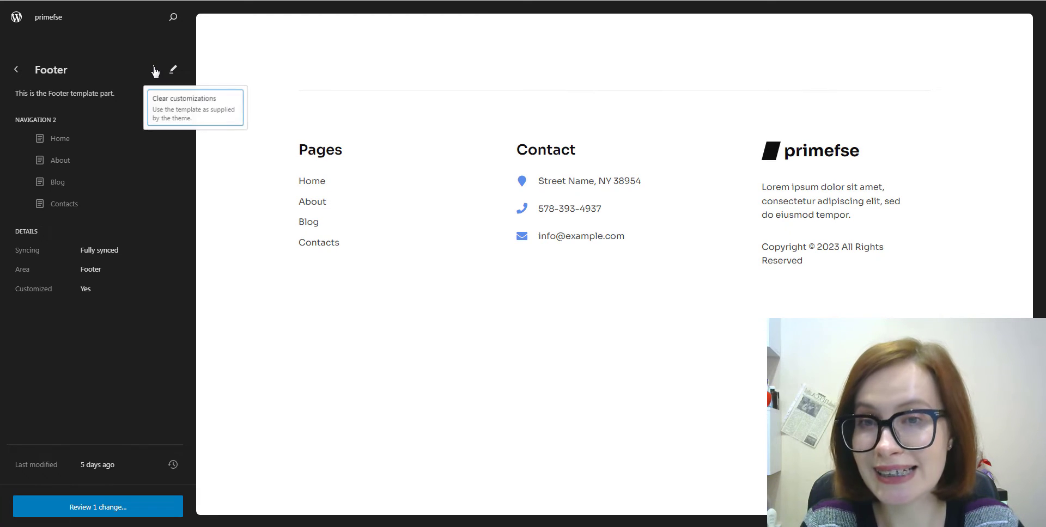
{"action": "left_click", "coordinate": [173, 104]}
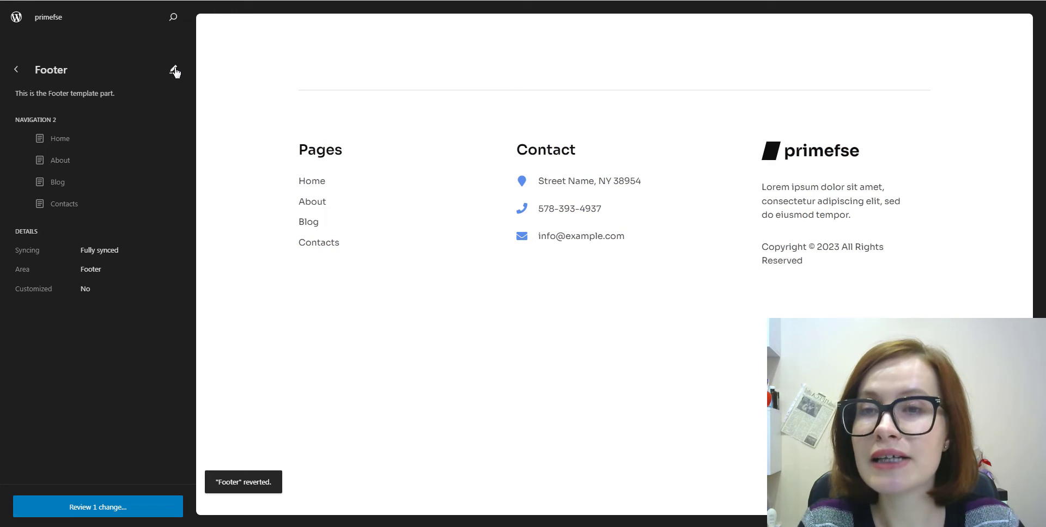
{"action": "left_click", "coordinate": [174, 71]}
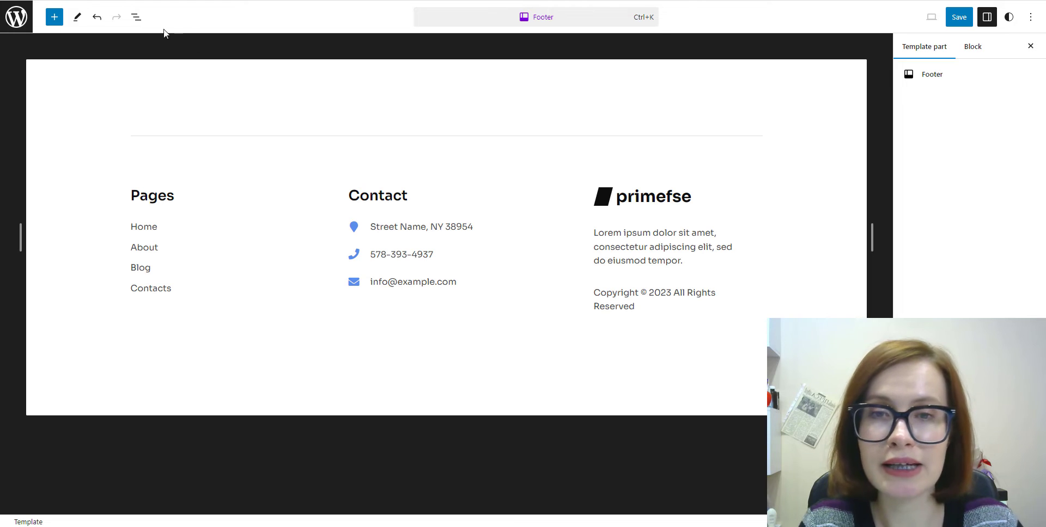
Step: Expand the footer's groups, columns, navigation, address and phone entries in List View
{"action": "left_click", "coordinate": [137, 18]}
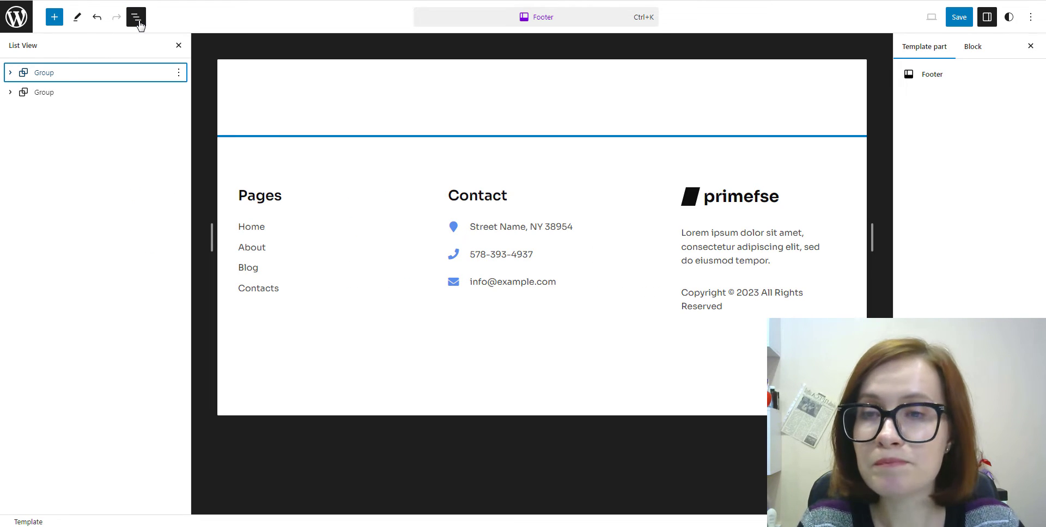
{"action": "left_click", "coordinate": [12, 74]}
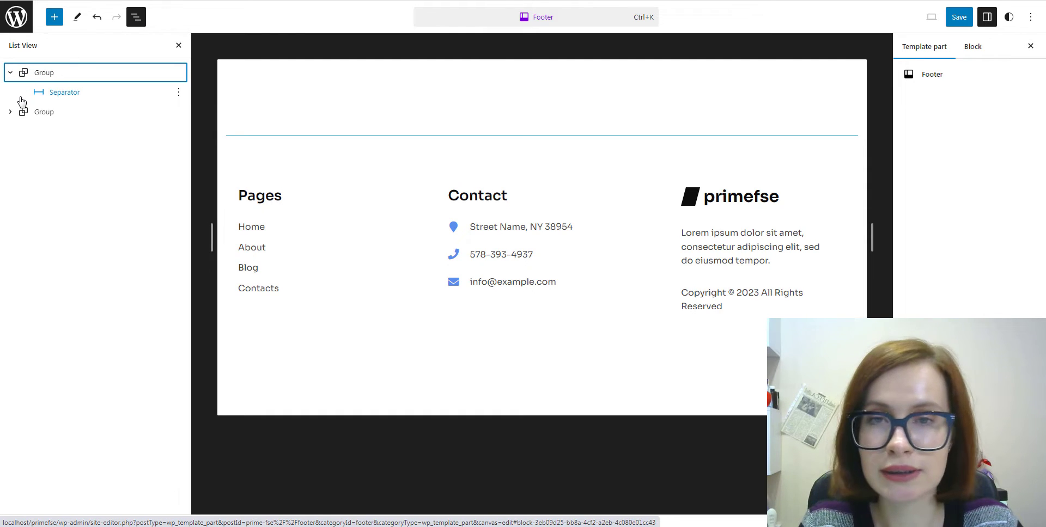
{"action": "left_click", "coordinate": [9, 113]}
{"action": "left_click", "coordinate": [23, 131]}
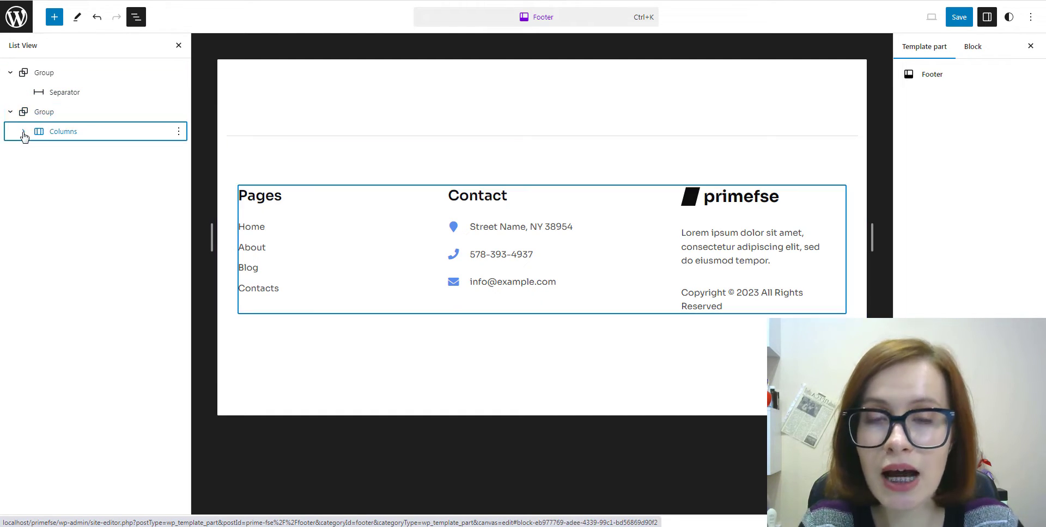
{"action": "left_click", "coordinate": [38, 151]}
{"action": "left_click", "coordinate": [53, 190]}
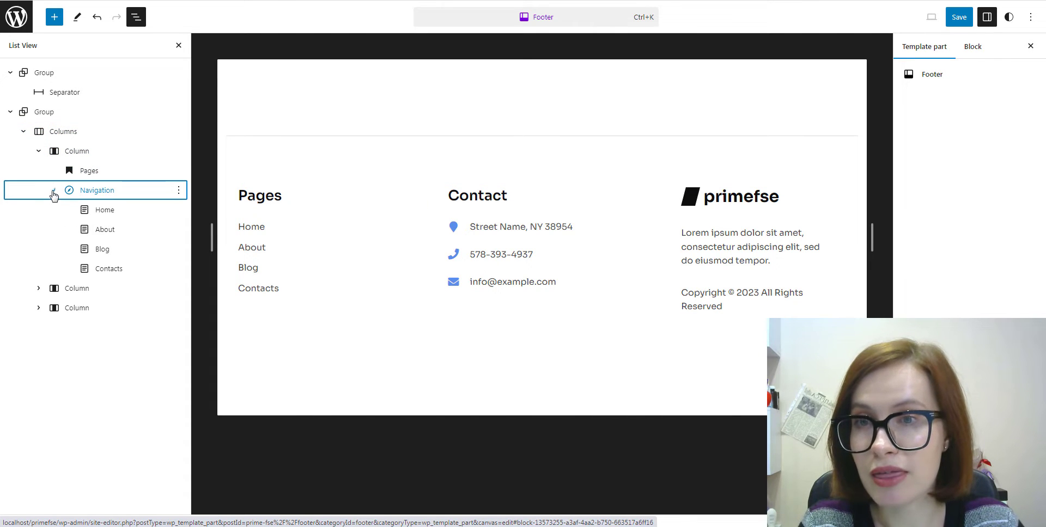
{"action": "left_click", "coordinate": [38, 288]}
{"action": "left_click", "coordinate": [53, 327]}
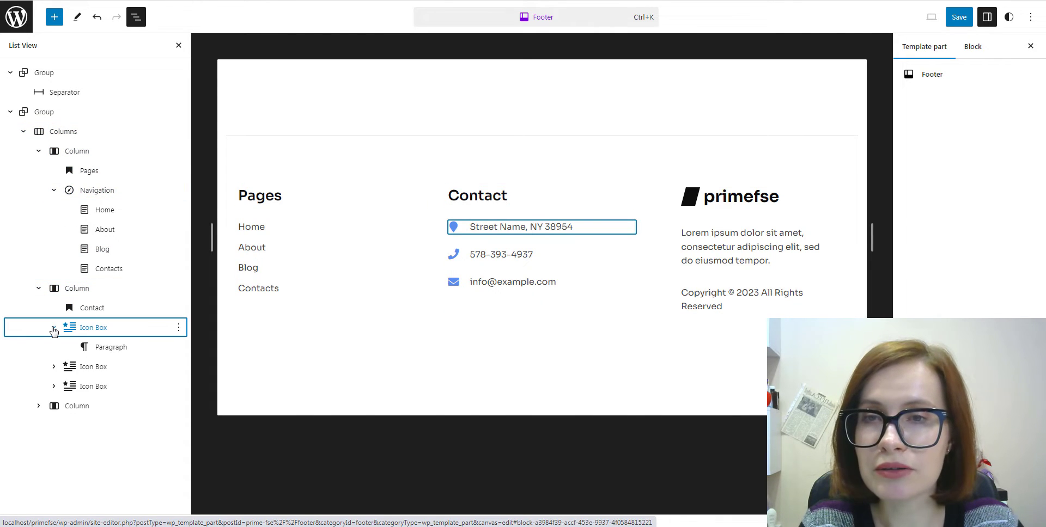
{"action": "left_click", "coordinate": [53, 367]}
{"action": "left_click", "coordinate": [38, 425]}
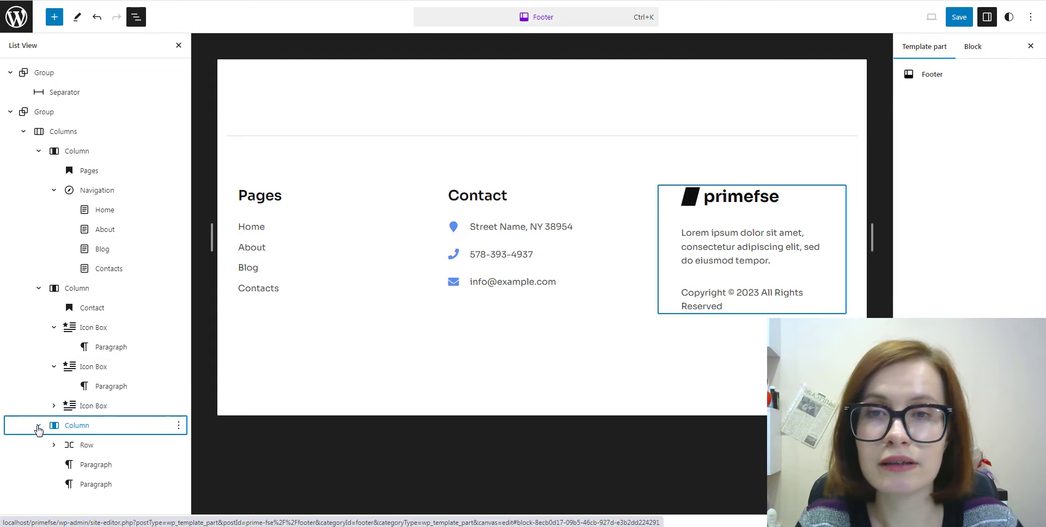
{"action": "left_click", "coordinate": [146, 506]}
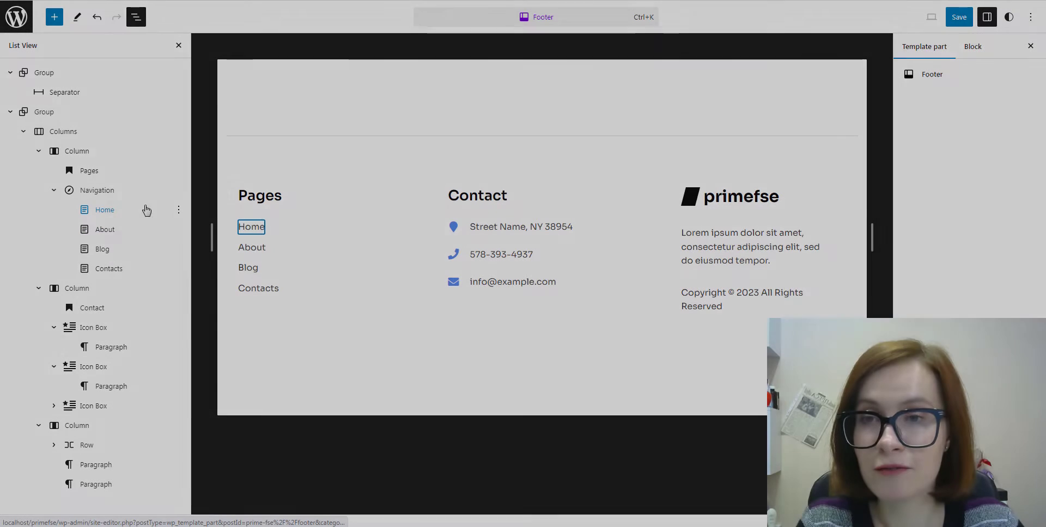
Step: Move Contacts above Blog in the footer menu, then undo a trial move of the logo column
{"action": "left_click_drag", "start_coordinate": [146, 209], "coordinate": [98, 243]}
{"action": "left_click_drag", "start_coordinate": [100, 275], "coordinate": [104, 207]}
{"action": "left_click", "coordinate": [38, 426]}
{"action": "left_click", "coordinate": [38, 288]}
{"action": "left_click", "coordinate": [38, 151]}
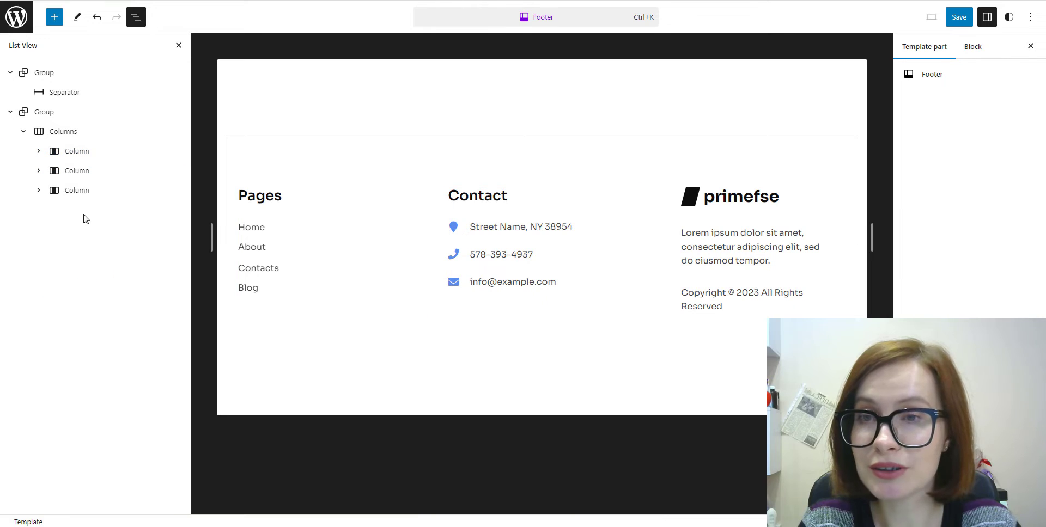
{"action": "left_click_drag", "start_coordinate": [65, 194], "coordinate": [54, 167]}
{"action": "left_click", "coordinate": [98, 21]}
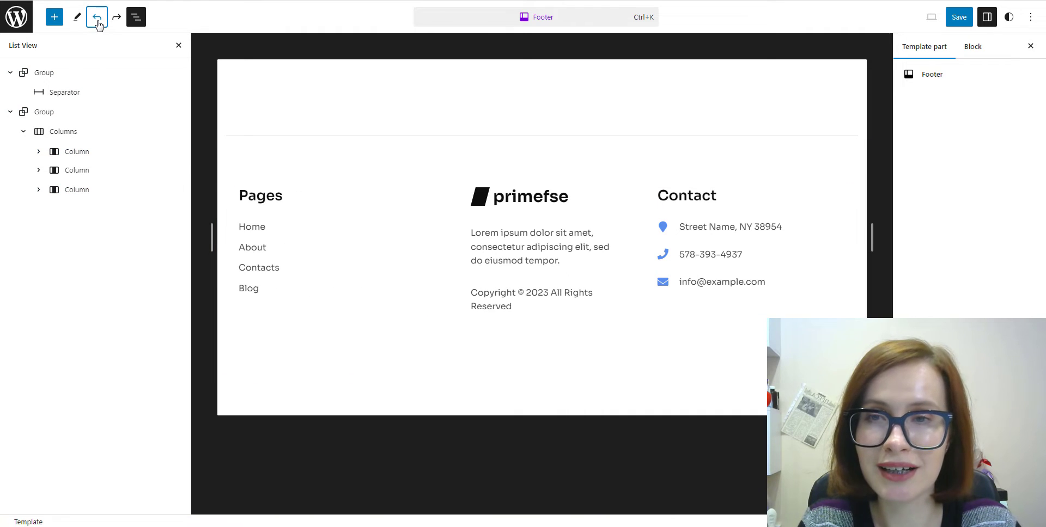
Step: Give the footer's outer group a pale cream #FFF4D4 background (Color 11)
{"action": "left_click", "coordinate": [53, 113]}
{"action": "left_click", "coordinate": [1002, 157]}
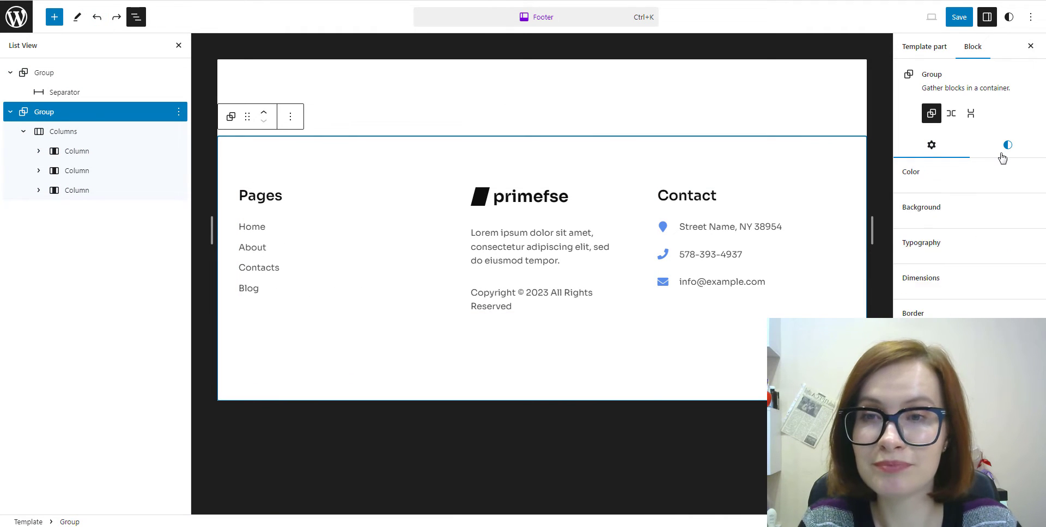
{"action": "left_click", "coordinate": [942, 219]}
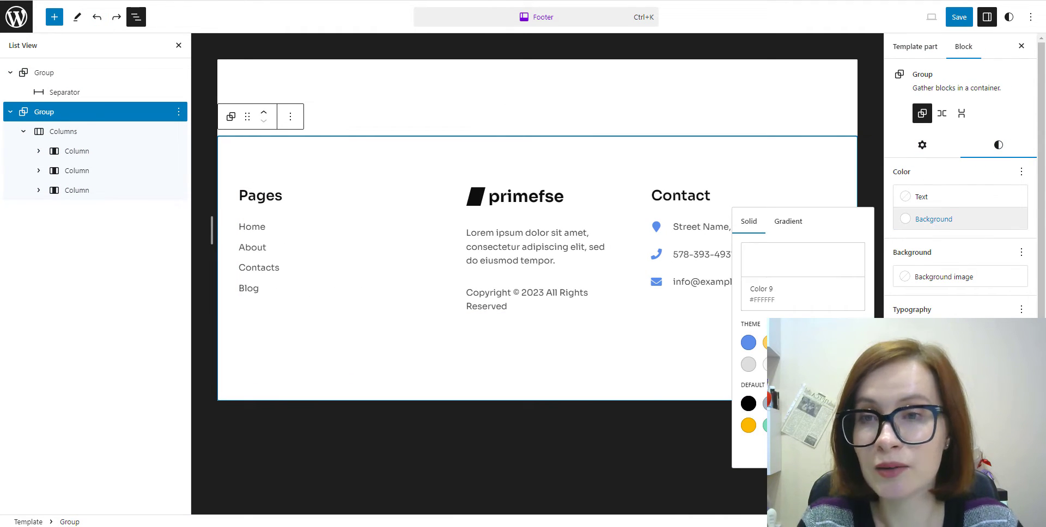
{"action": "left_click", "coordinate": [835, 364]}
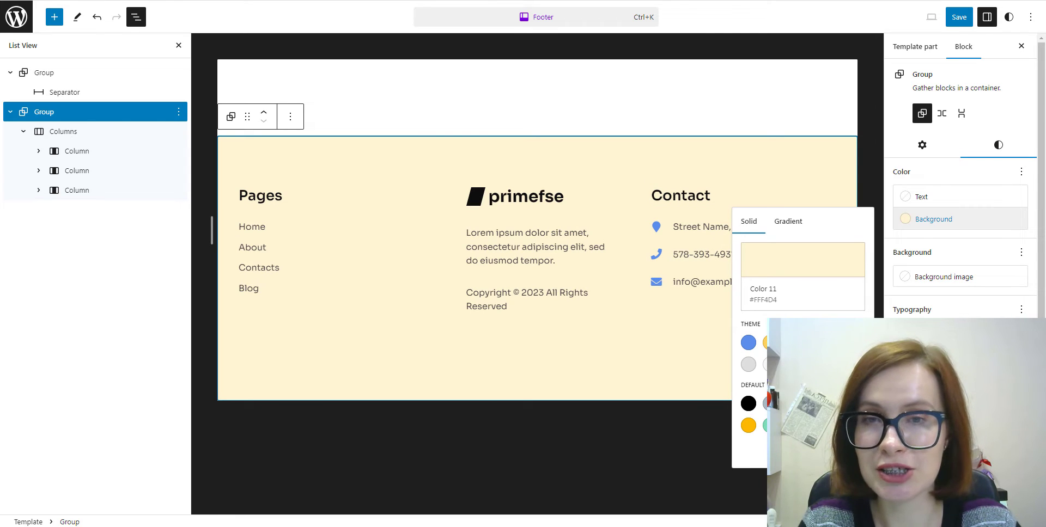
{"action": "left_click", "coordinate": [828, 198]}
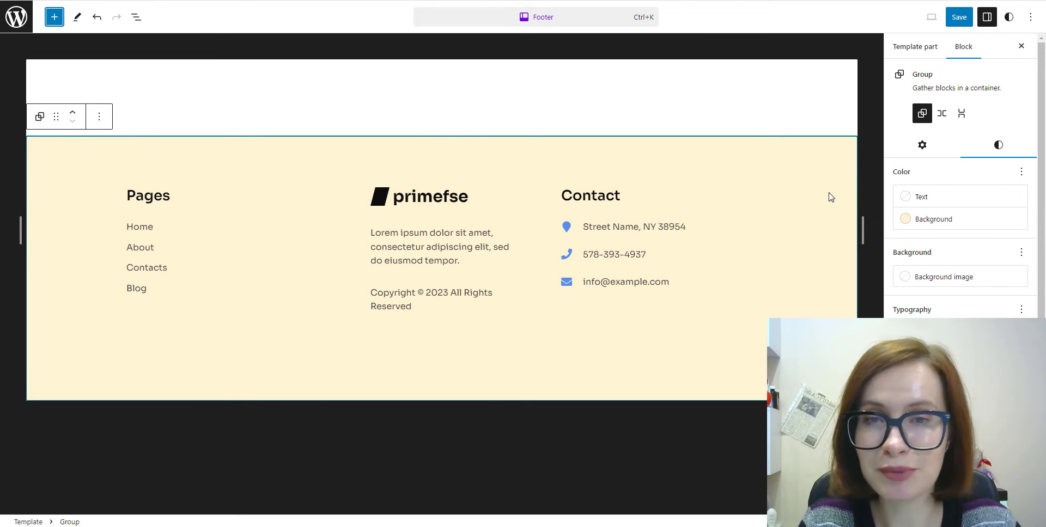
Step: Save the footer and navigation changes, leaving Header with Mega Menu unsaved
{"action": "left_click", "coordinate": [959, 18]}
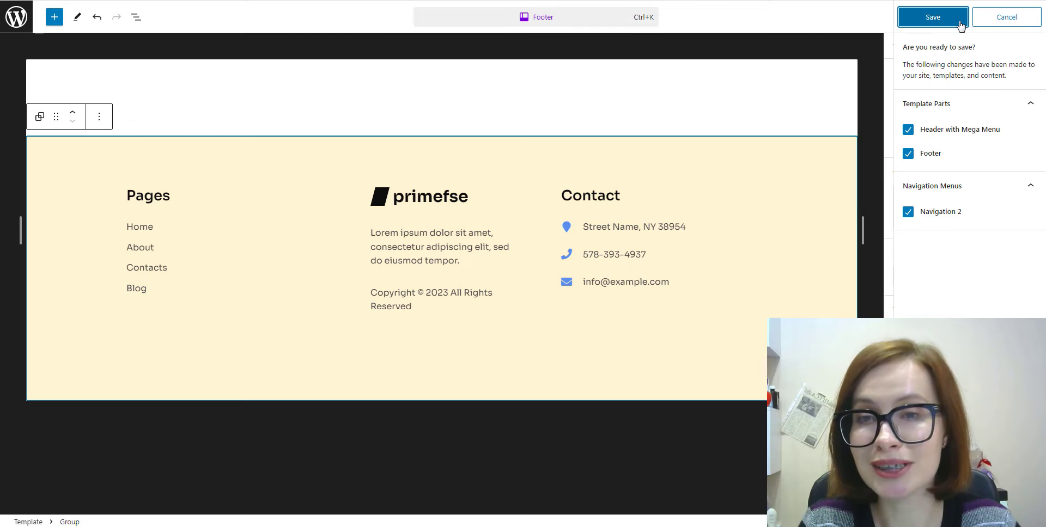
{"action": "left_click", "coordinate": [907, 129]}
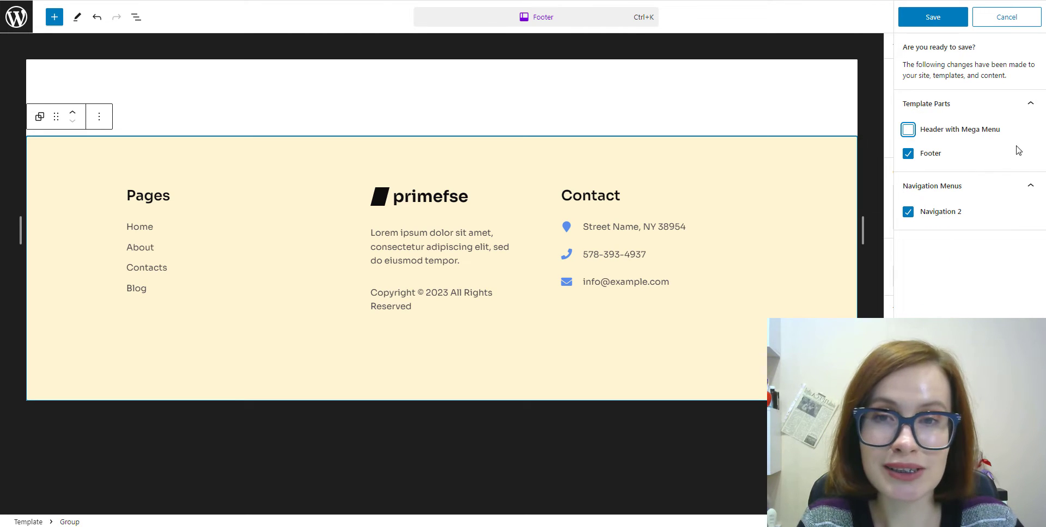
{"action": "left_click", "coordinate": [932, 18]}
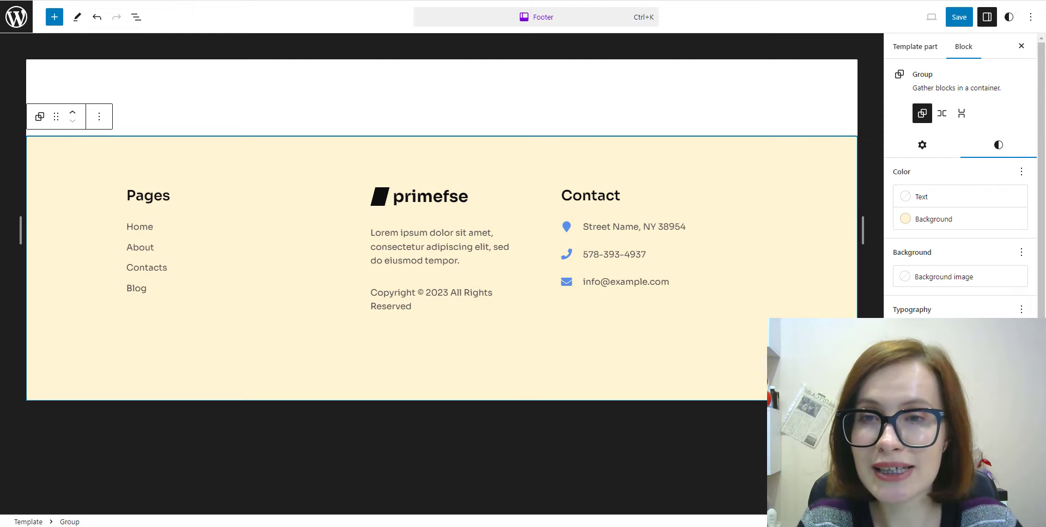
Step: Create a new Footer-area template part named FooterNEW from the Footer parts list
{"action": "left_click", "coordinate": [16, 17]}
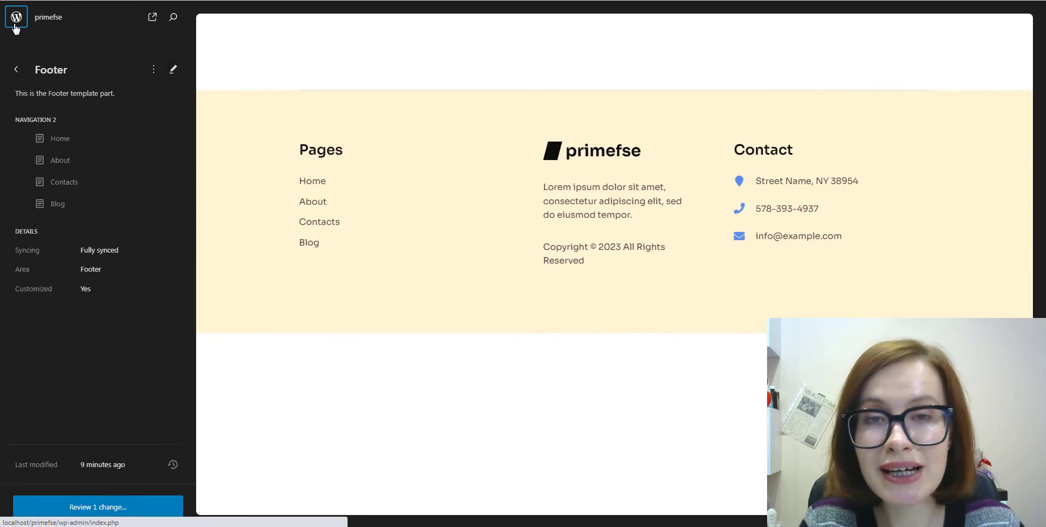
{"action": "left_click", "coordinate": [14, 74]}
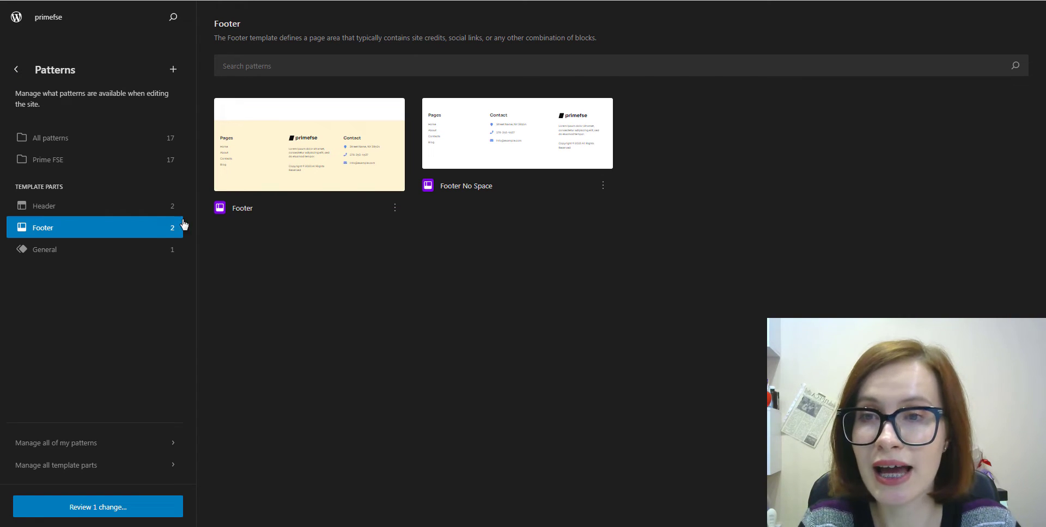
{"action": "left_click", "coordinate": [174, 71]}
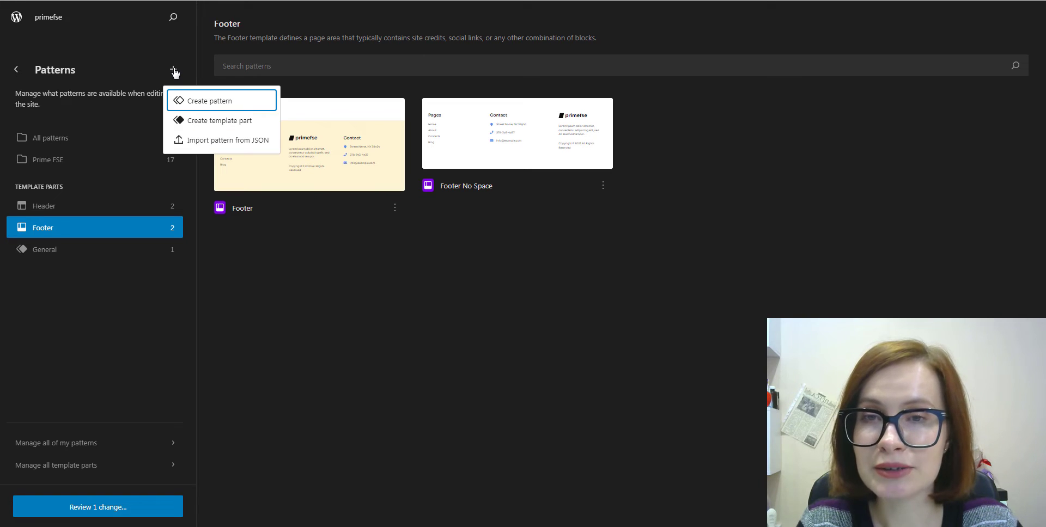
{"action": "left_click", "coordinate": [214, 126]}
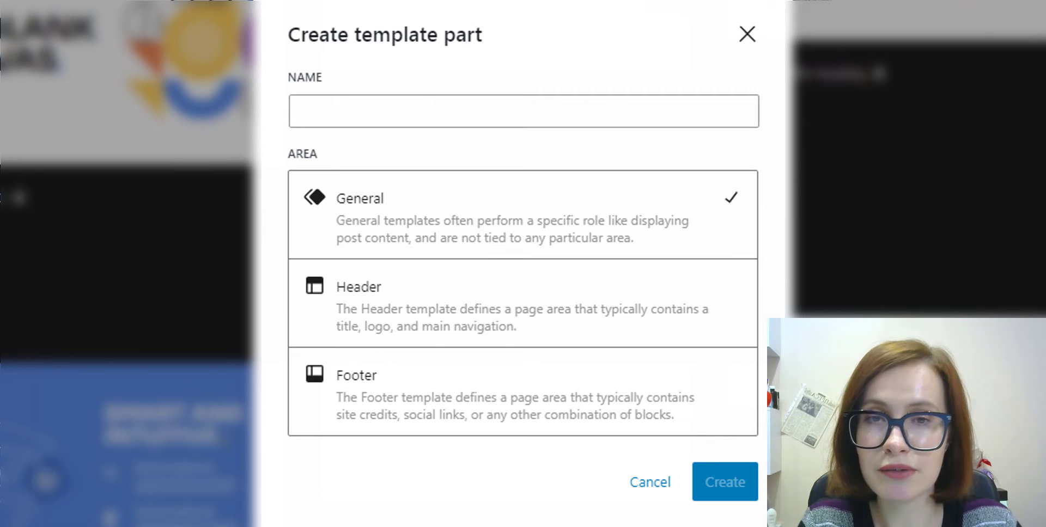
{"action": "left_click", "coordinate": [667, 388]}
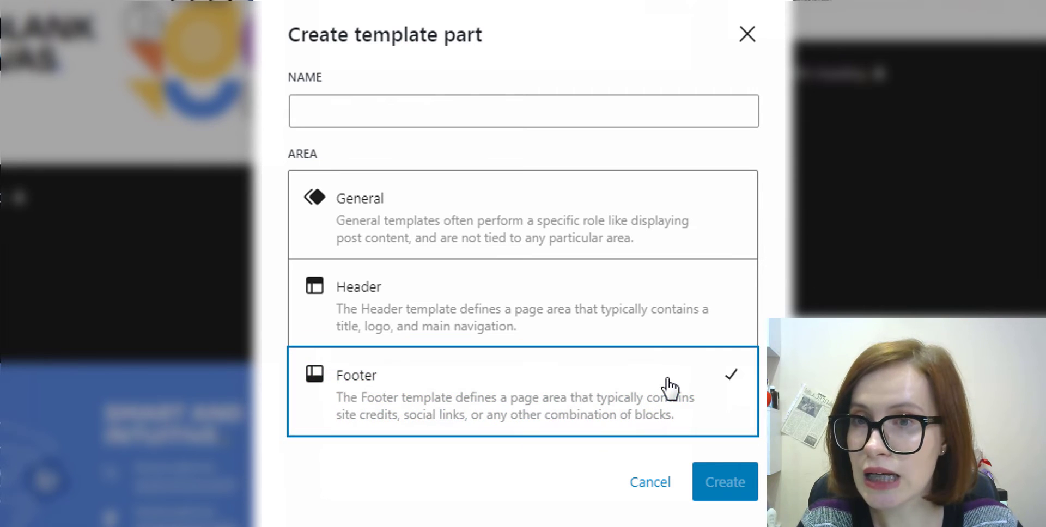
{"action": "left_click", "coordinate": [421, 109]}
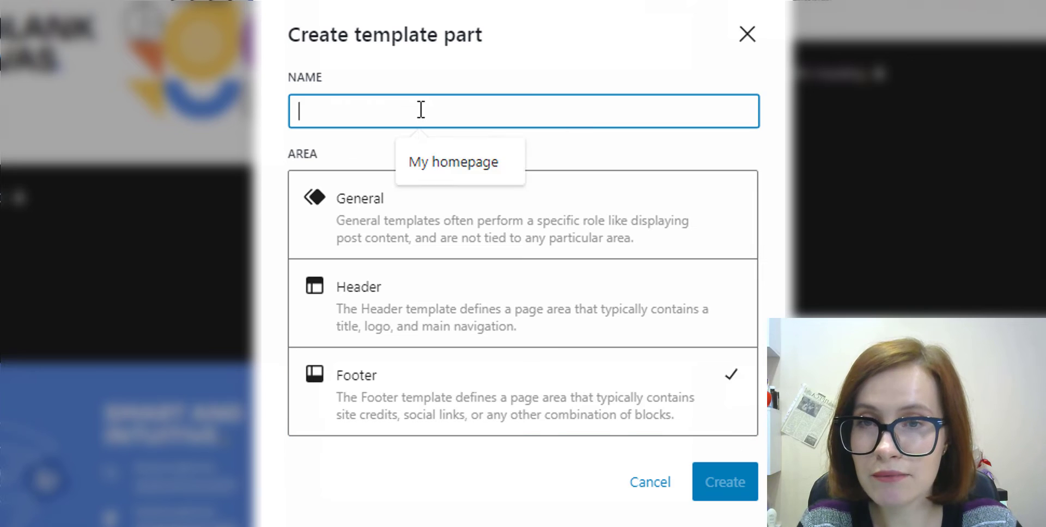
{"action": "type", "text": "FooterNEW"}
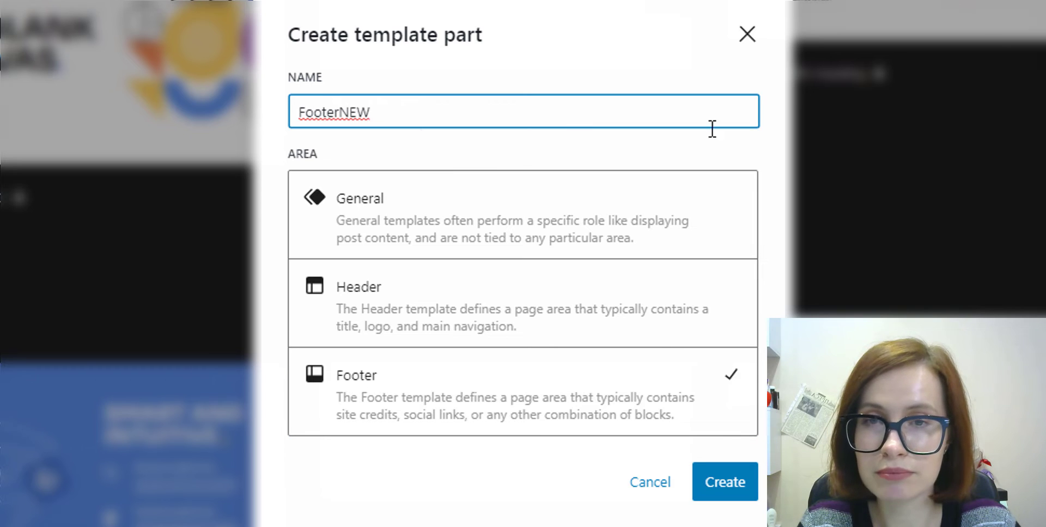
{"action": "left_click", "coordinate": [722, 494]}
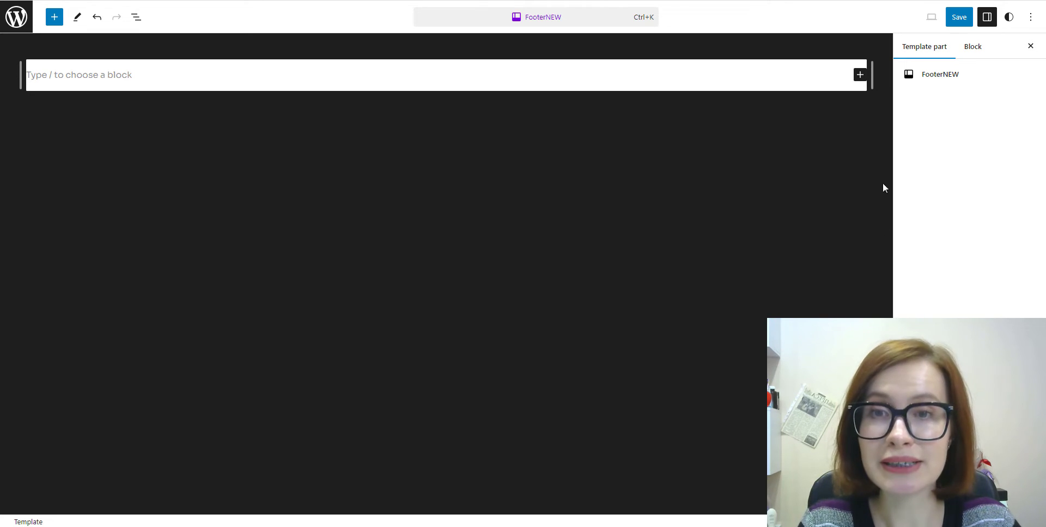
Step: Add an equal three-column Columns block to the empty FooterNEW part
{"action": "left_click", "coordinate": [859, 76]}
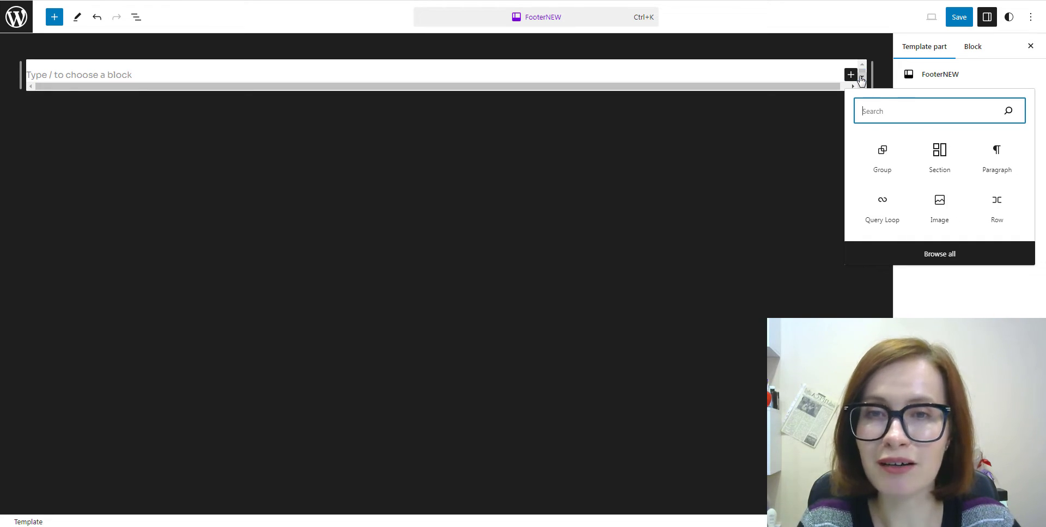
{"action": "type", "text": "c"}
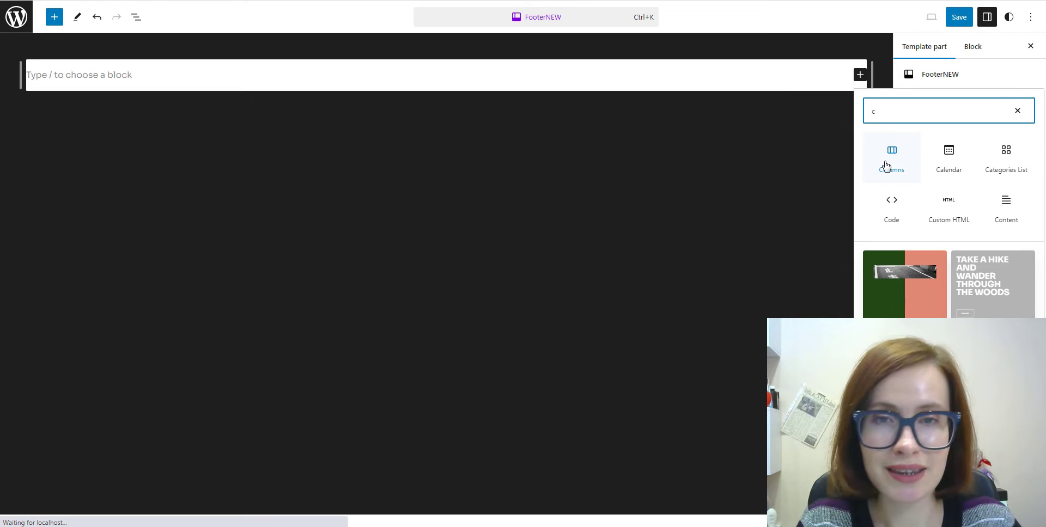
{"action": "left_click", "coordinate": [885, 166]}
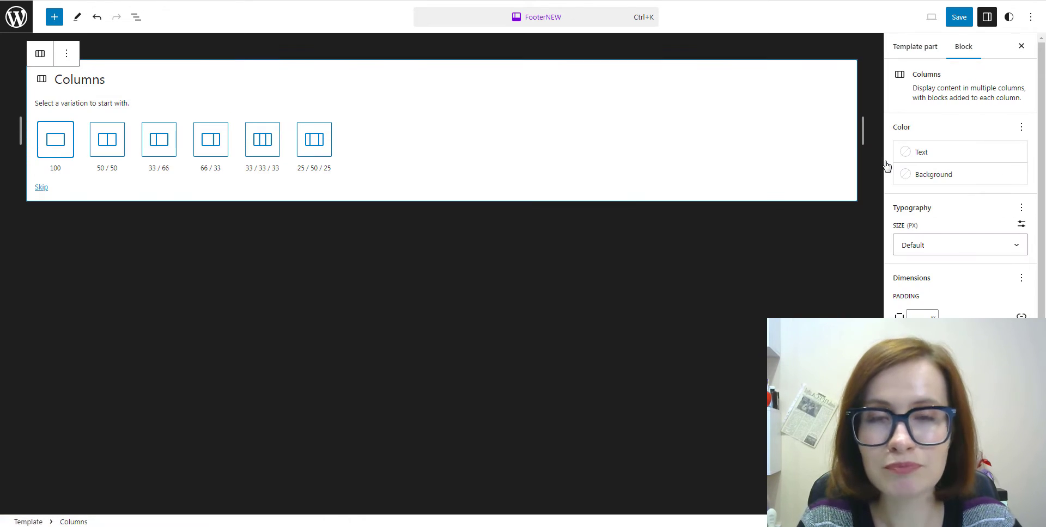
{"action": "left_click", "coordinate": [260, 150]}
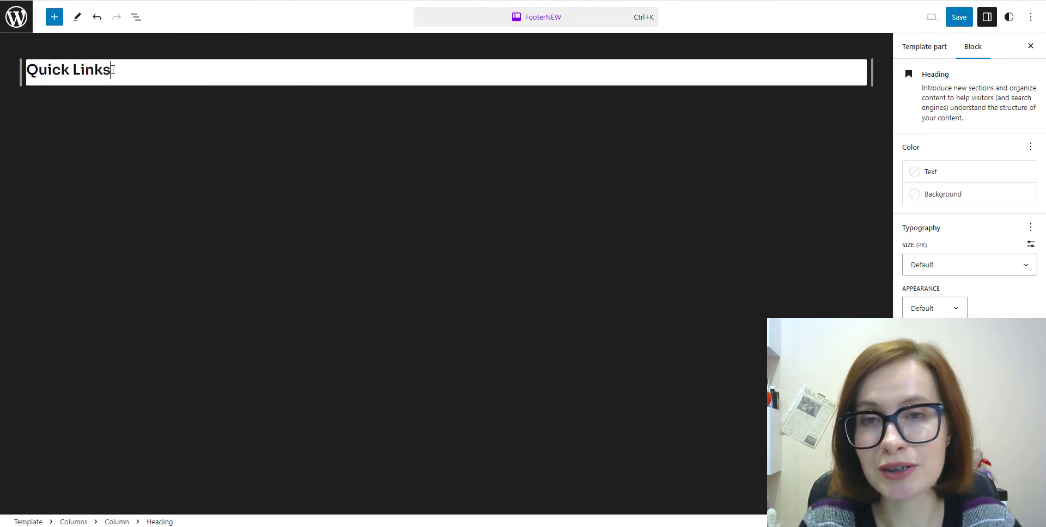
Step: Insert a Latest Posts block under the Quick Links heading in the first column
{"action": "key", "text": "Return"}
{"action": "type", "text": "/"}
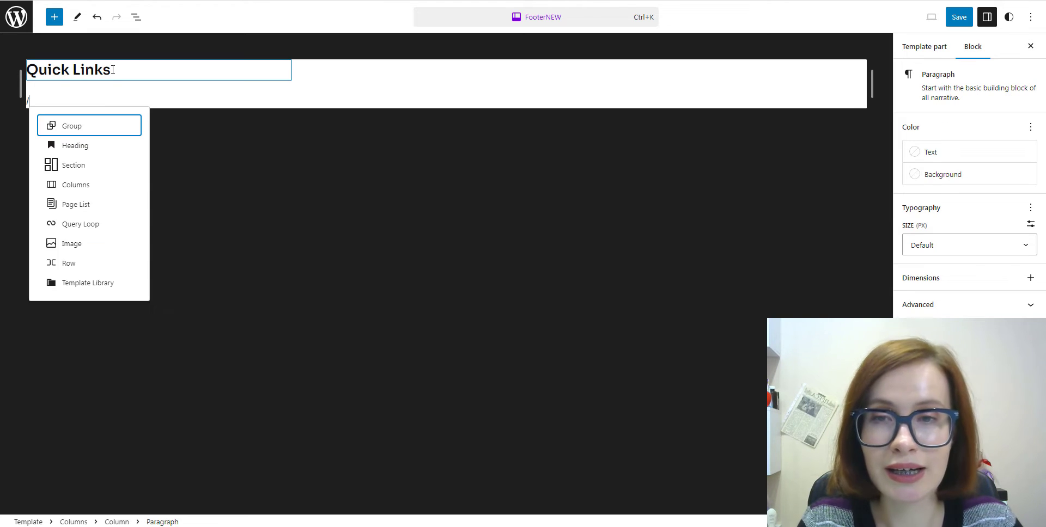
{"action": "type", "text": "po"}
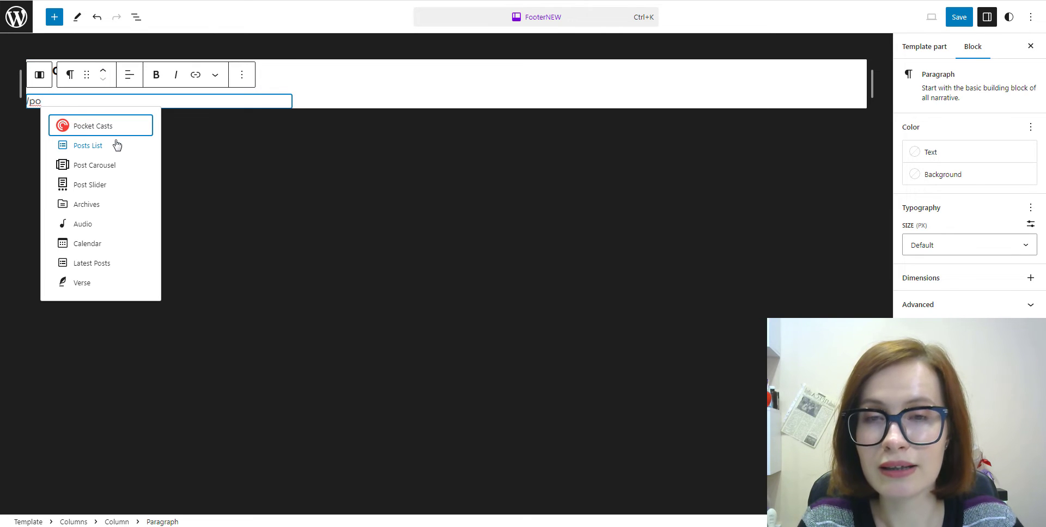
{"action": "left_click", "coordinate": [92, 264]}
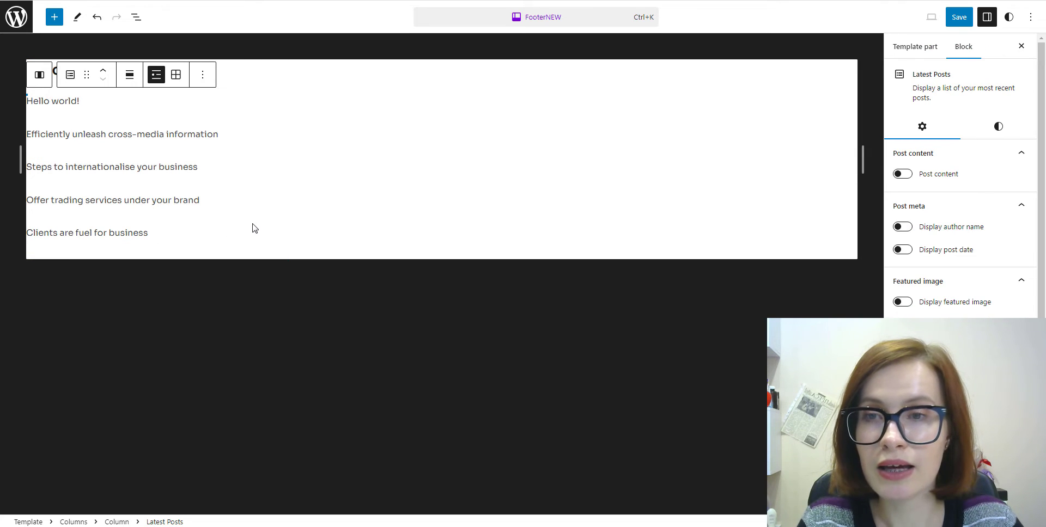
Step: Add a Spacer and the Site Title block to the middle column
{"action": "left_click", "coordinate": [435, 167]}
{"action": "left_click", "coordinate": [447, 73]}
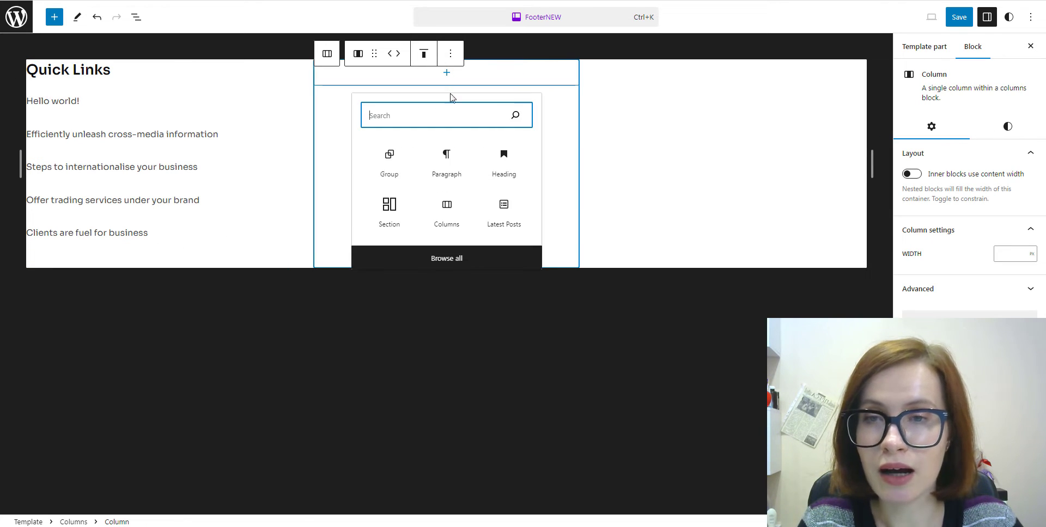
{"action": "type", "text": "s"}
{"action": "left_click", "coordinate": [446, 156]}
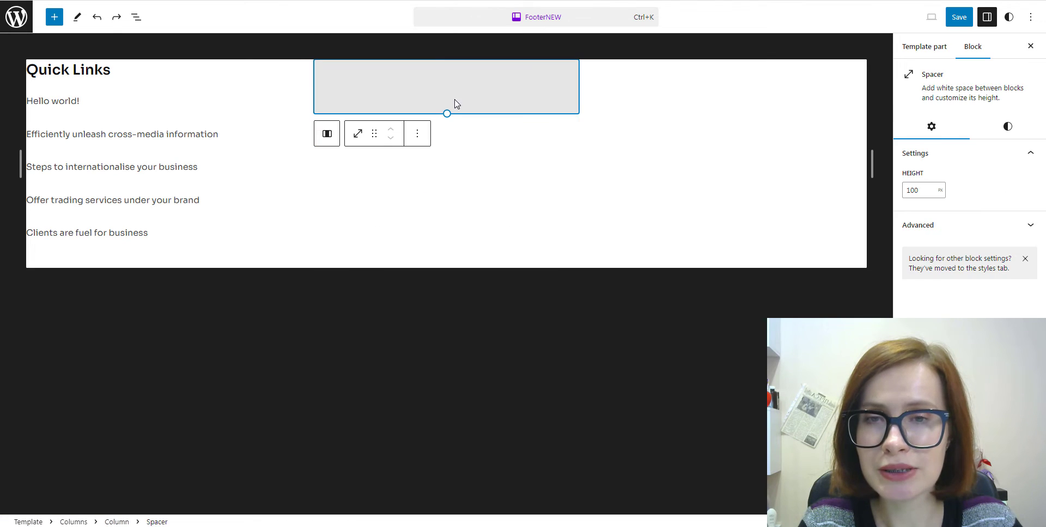
{"action": "key", "text": "Return"}
{"action": "type", "text": "/s"}
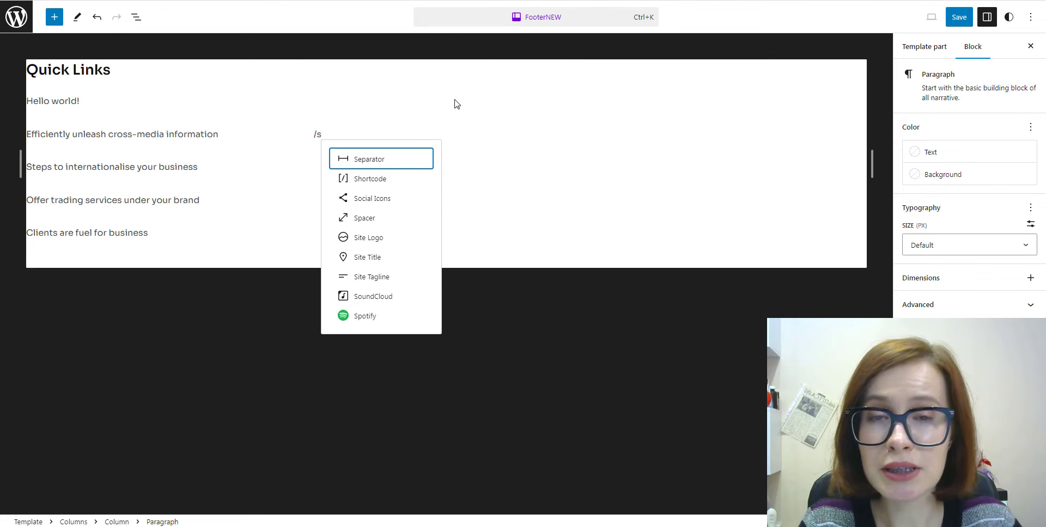
{"action": "type", "text": "it"}
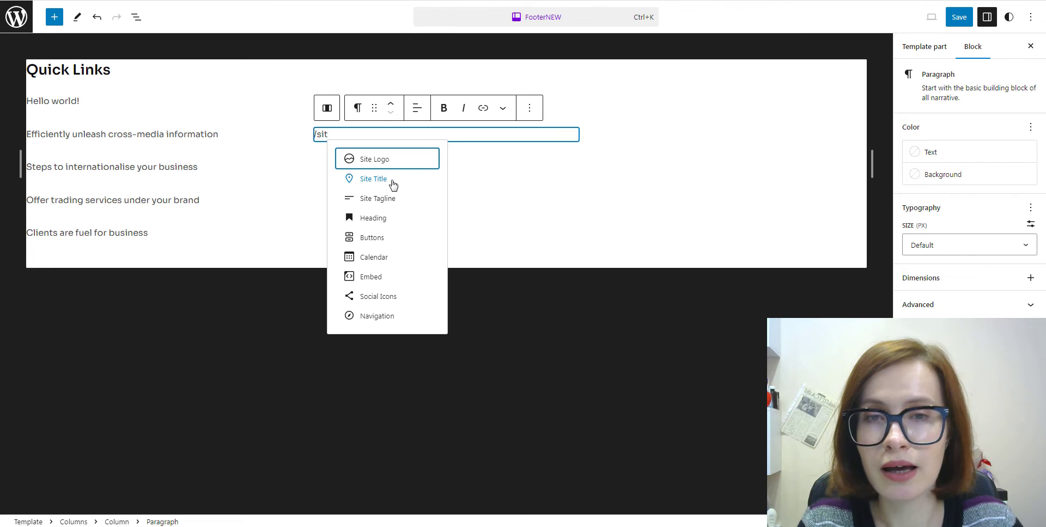
{"action": "left_click", "coordinate": [392, 185]}
Step: Add a 'Get in touch' heading and labelled, new-tab Social Icons with a WordPress link to the right column
{"action": "left_click", "coordinate": [734, 72]}
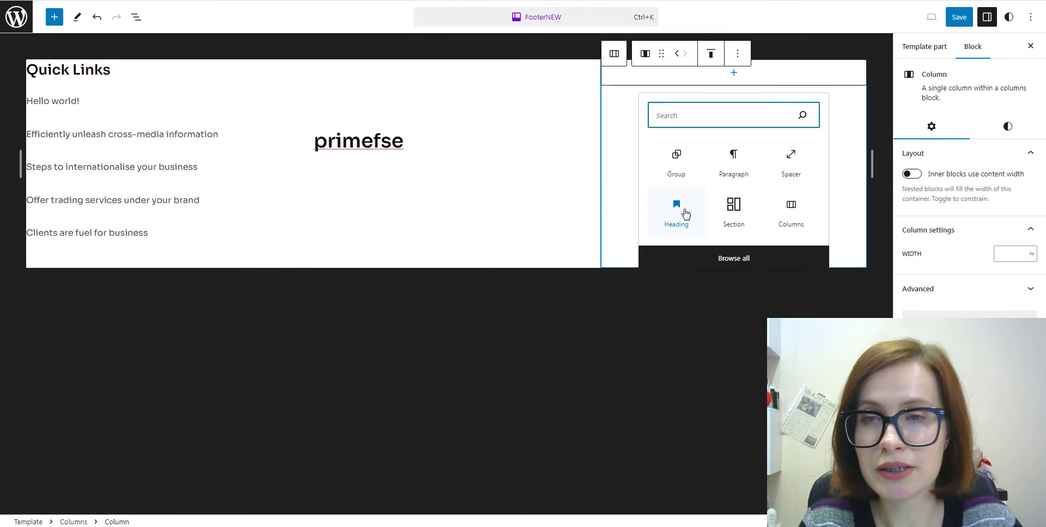
{"action": "left_click", "coordinate": [681, 213]}
{"action": "type", "text": "Get in touch"}
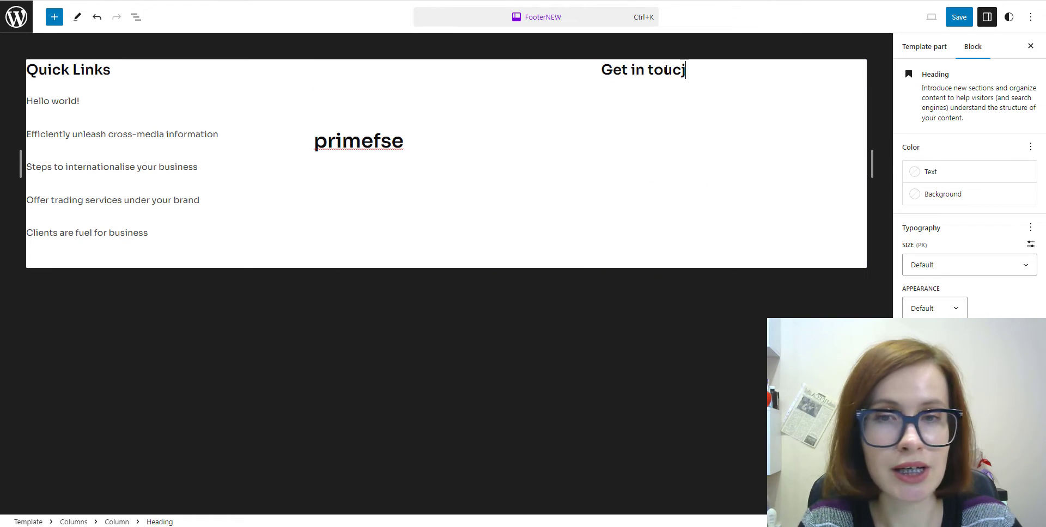
{"action": "key", "text": "Return"}
{"action": "type", "text": "/s"}
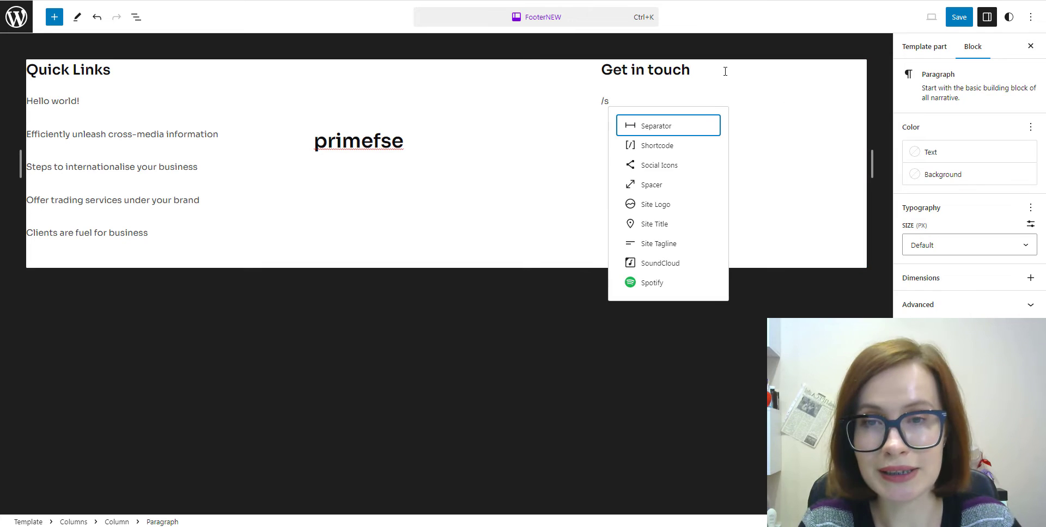
{"action": "left_click", "coordinate": [659, 165]}
{"action": "left_click", "coordinate": [912, 270]}
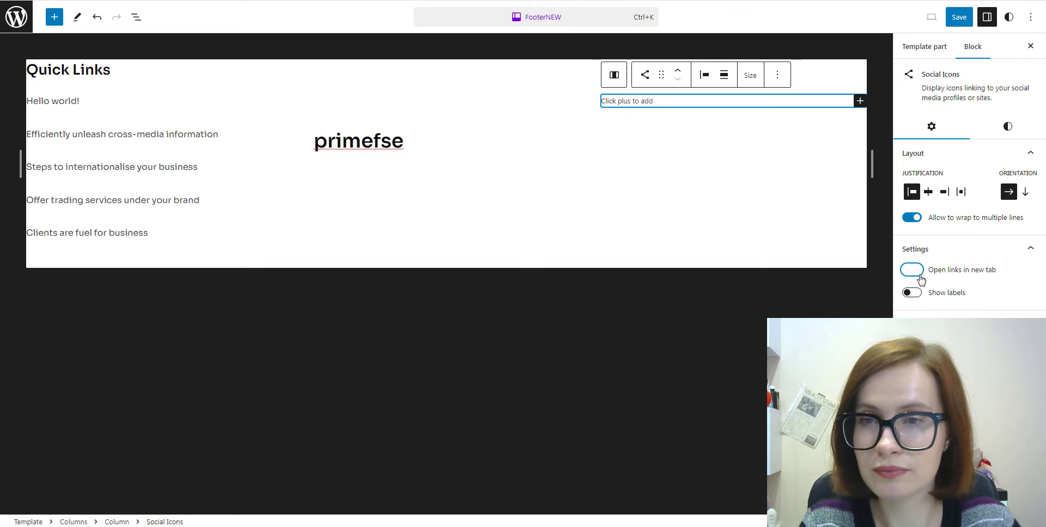
{"action": "left_click", "coordinate": [913, 293]}
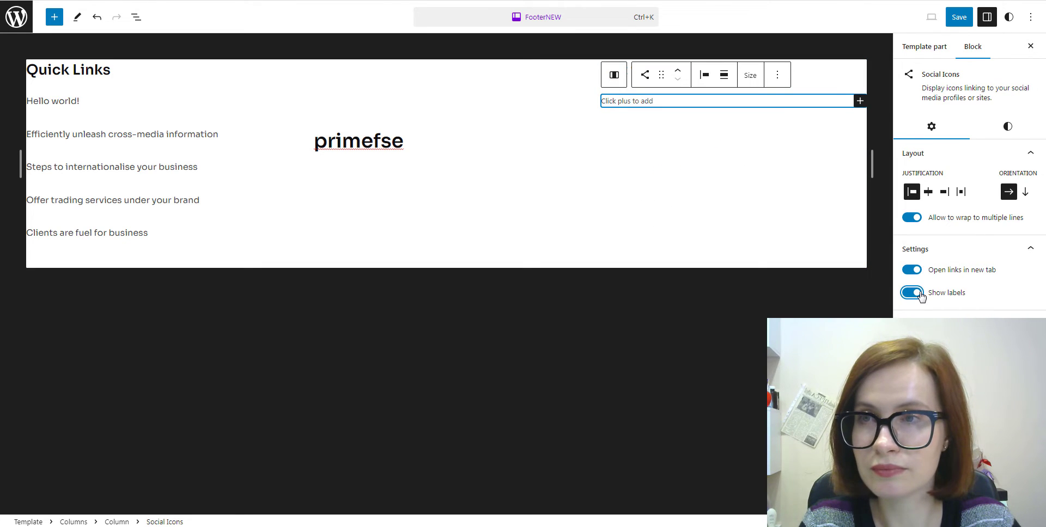
{"action": "left_click", "coordinate": [859, 101]}
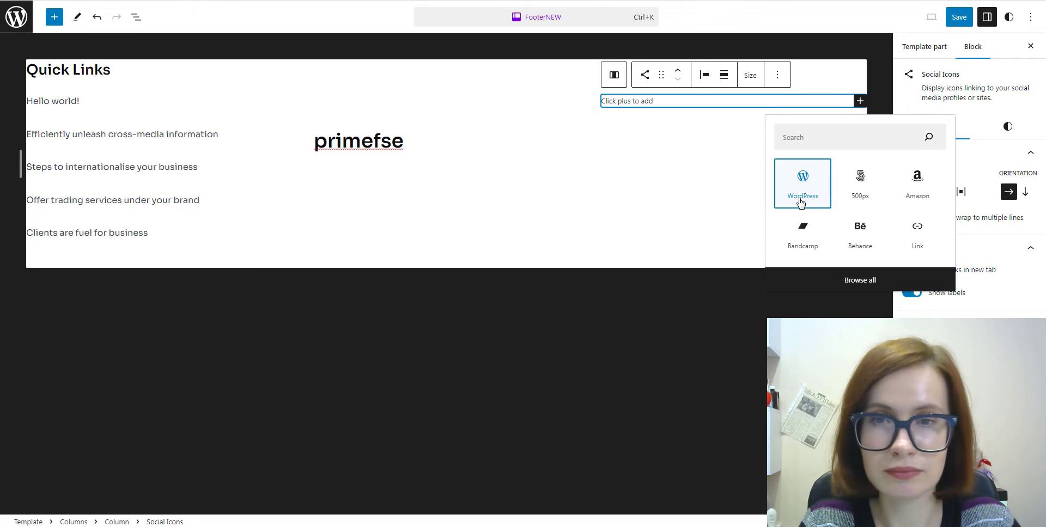
{"action": "left_click", "coordinate": [800, 204]}
Step: Center the Quick Links heading and review the Latest Posts block's settings
{"action": "left_click", "coordinate": [860, 107]}
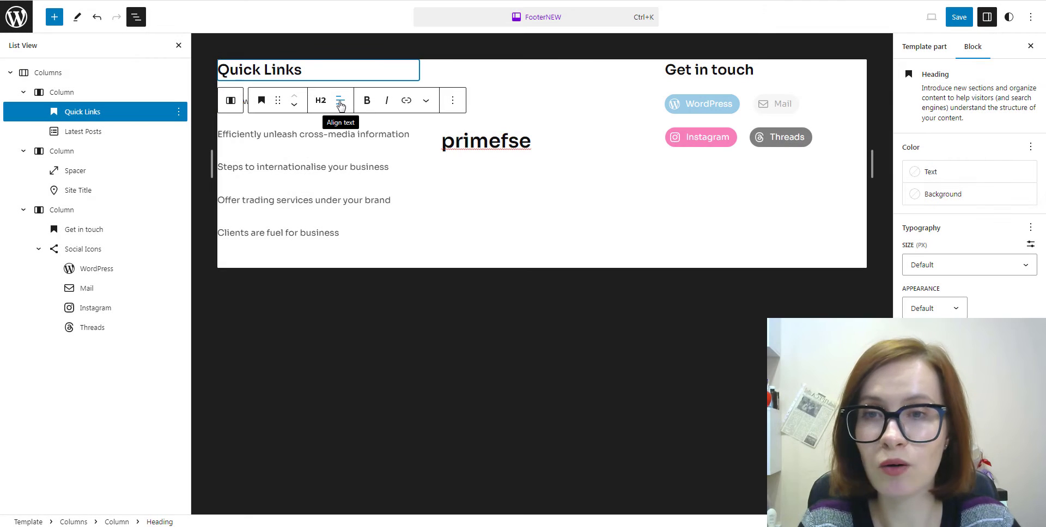
{"action": "left_click", "coordinate": [340, 100]}
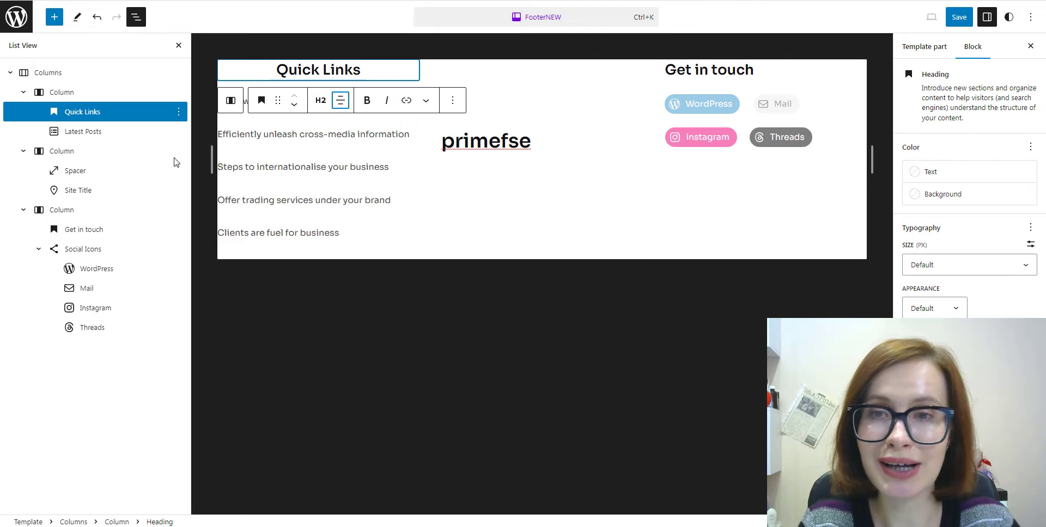
{"action": "left_click", "coordinate": [74, 131]}
{"action": "scroll", "coordinate": [960, 185], "scroll_direction": "down", "scroll_amount": 2}
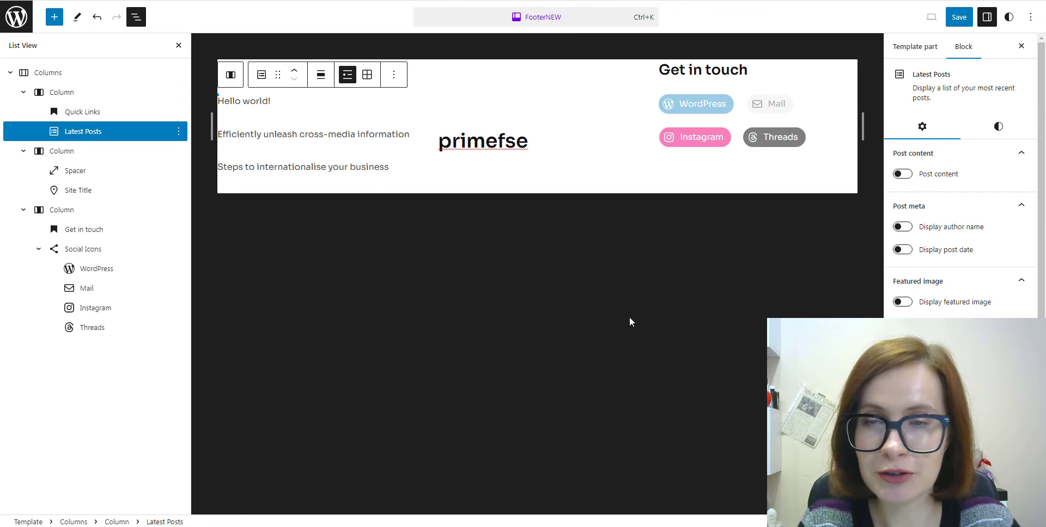
Step: Insert a Site Logo block into the footer from the block library
{"action": "left_click", "coordinate": [54, 17]}
{"action": "type", "text": "lo"}
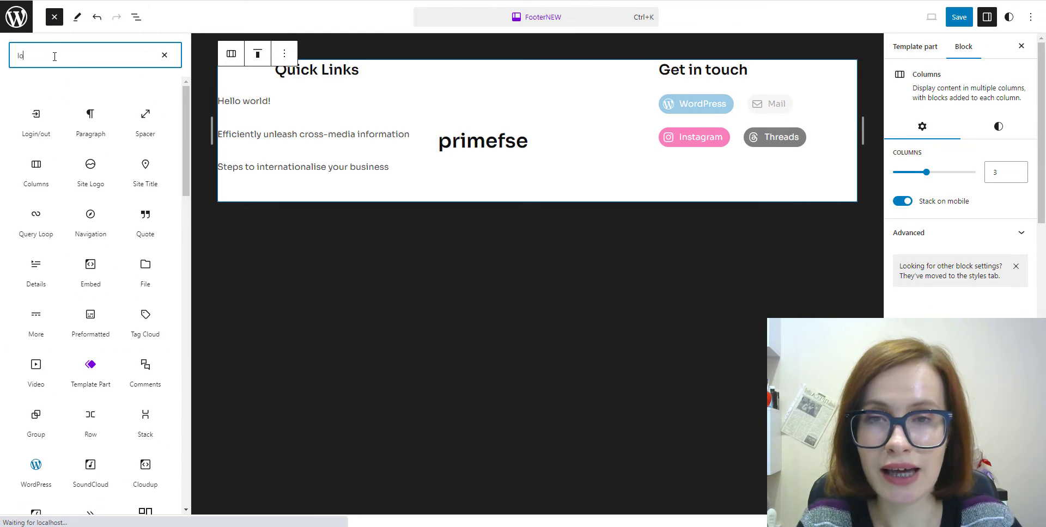
{"action": "left_click", "coordinate": [36, 169]}
{"action": "left_click", "coordinate": [54, 17]}
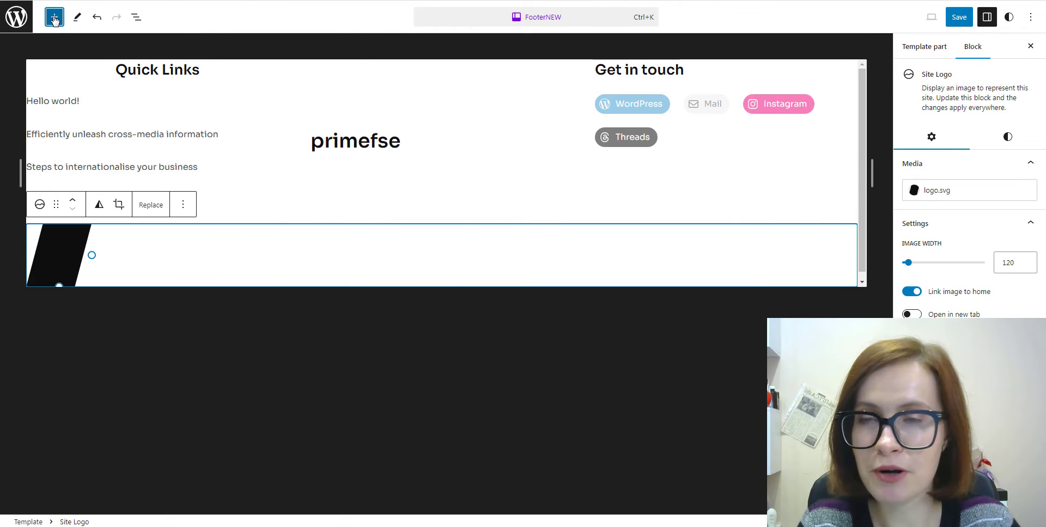
Step: Move the site logo in List View into the middle column above primefse
{"action": "left_click", "coordinate": [136, 17]}
{"action": "left_click", "coordinate": [9, 72]}
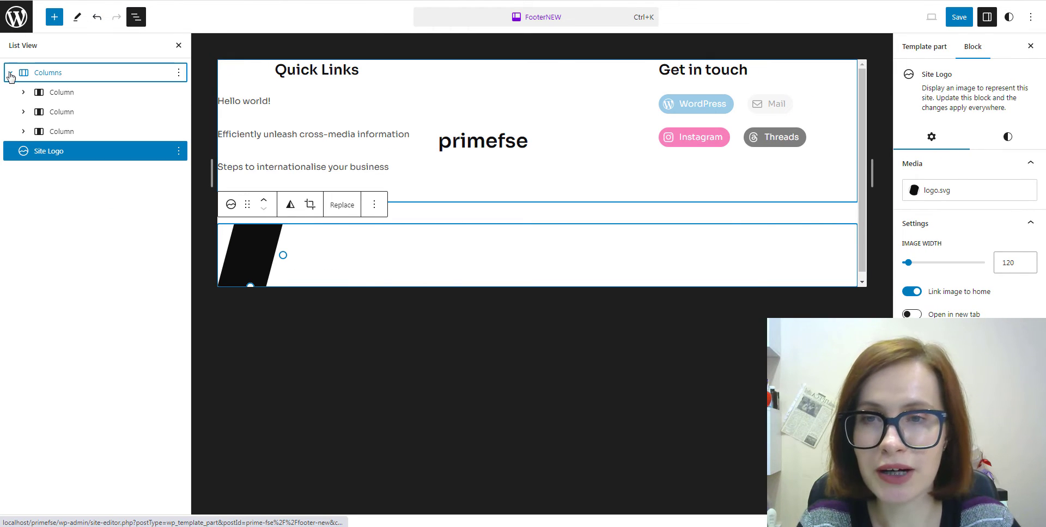
{"action": "left_click", "coordinate": [23, 92]}
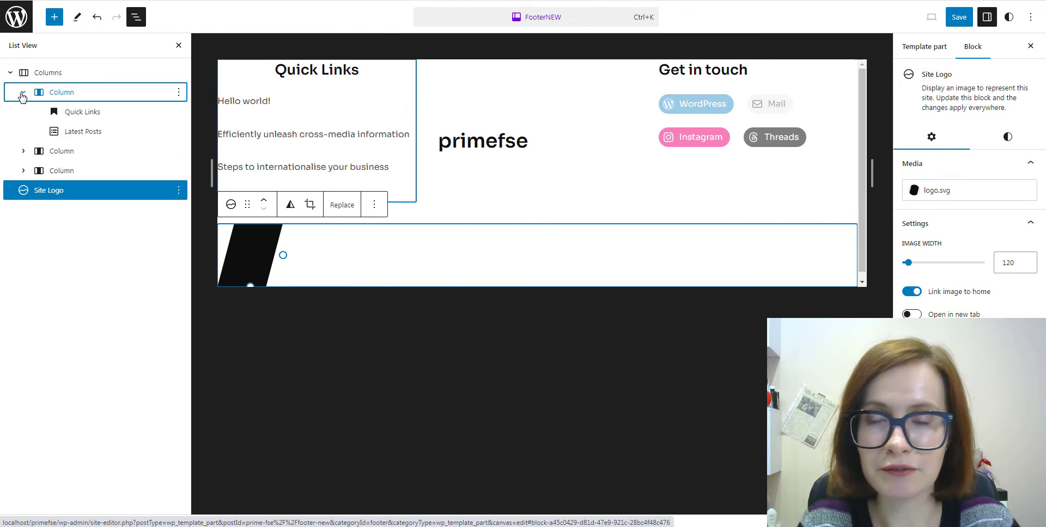
{"action": "left_click", "coordinate": [23, 150]}
{"action": "left_click_drag", "start_coordinate": [36, 233], "coordinate": [75, 177]}
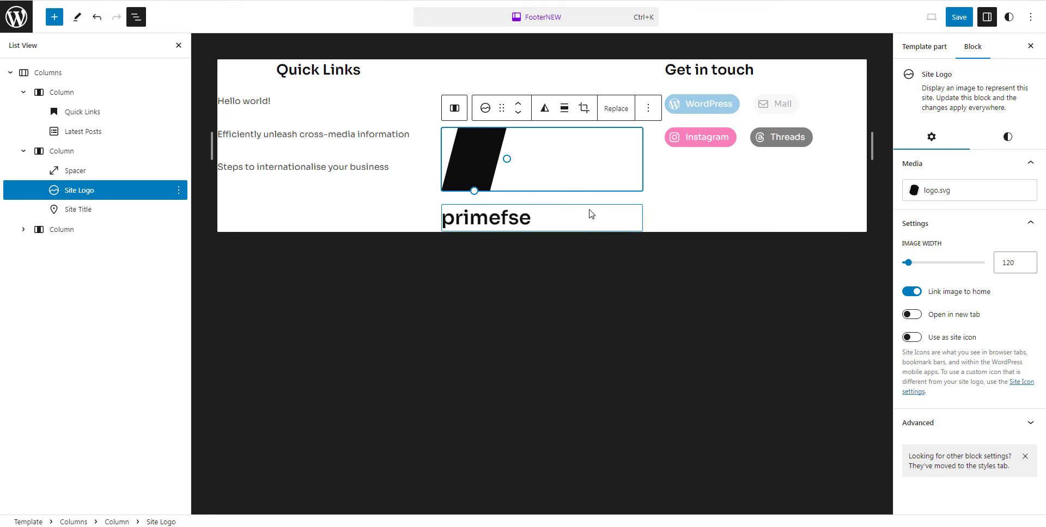
Step: Delete the spacer, set the logo width to 60, and make its link open in a new tab
{"action": "left_click", "coordinate": [180, 171]}
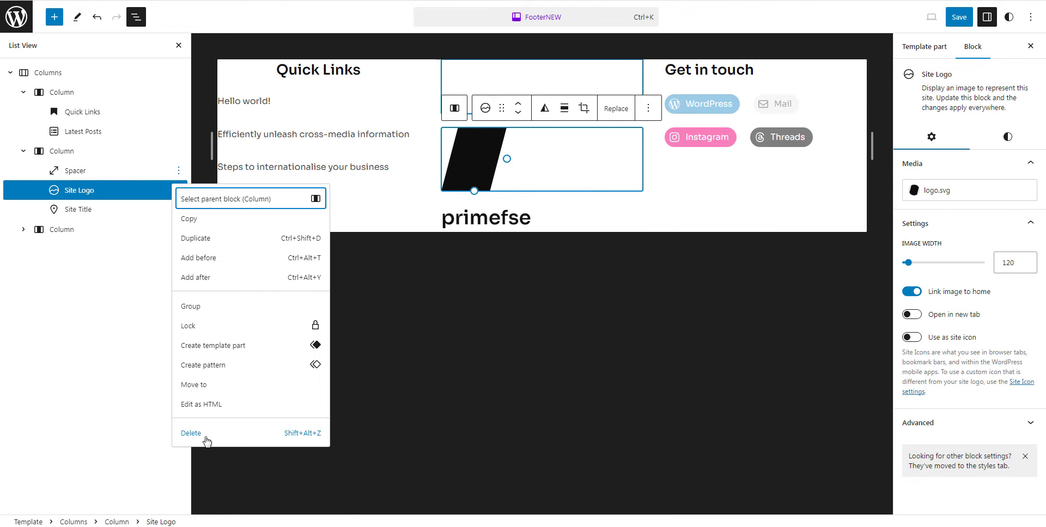
{"action": "left_click", "coordinate": [205, 438]}
{"action": "left_click_drag", "start_coordinate": [908, 263], "coordinate": [906, 267]}
{"action": "left_click", "coordinate": [912, 315]}
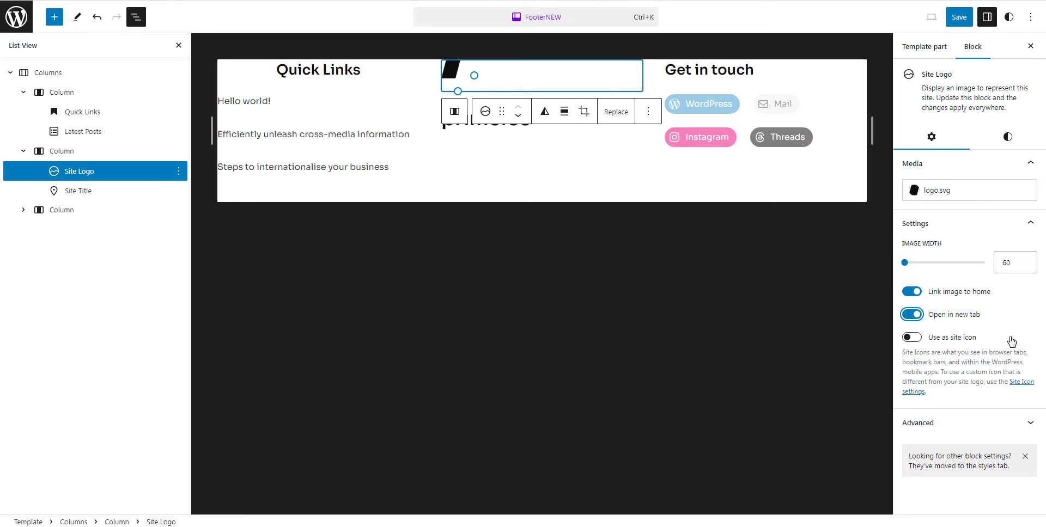
{"action": "left_click", "coordinate": [179, 45]}
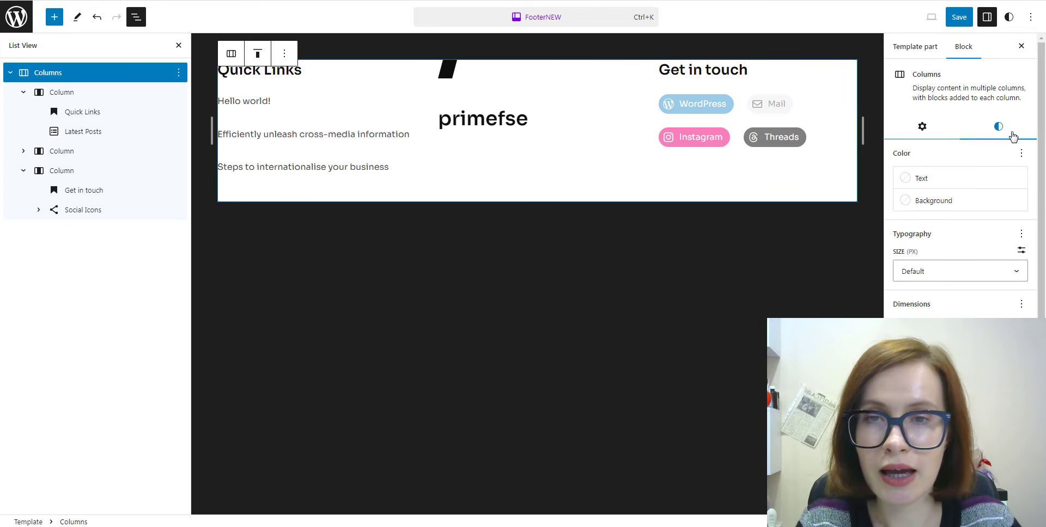
Step: Give the footer columns a cream background and save FooterNEW without the header changes
{"action": "left_click", "coordinate": [916, 201]}
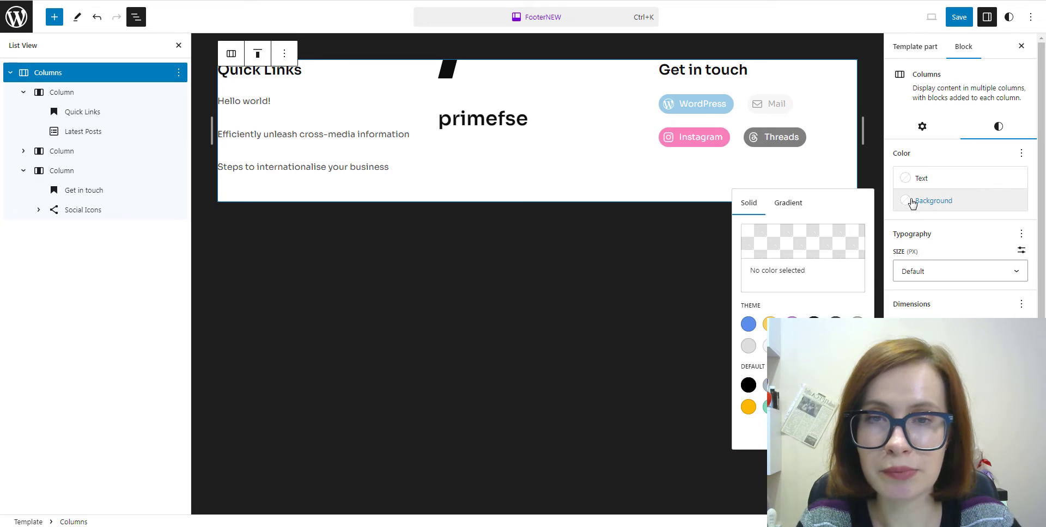
{"action": "left_click", "coordinate": [836, 346]}
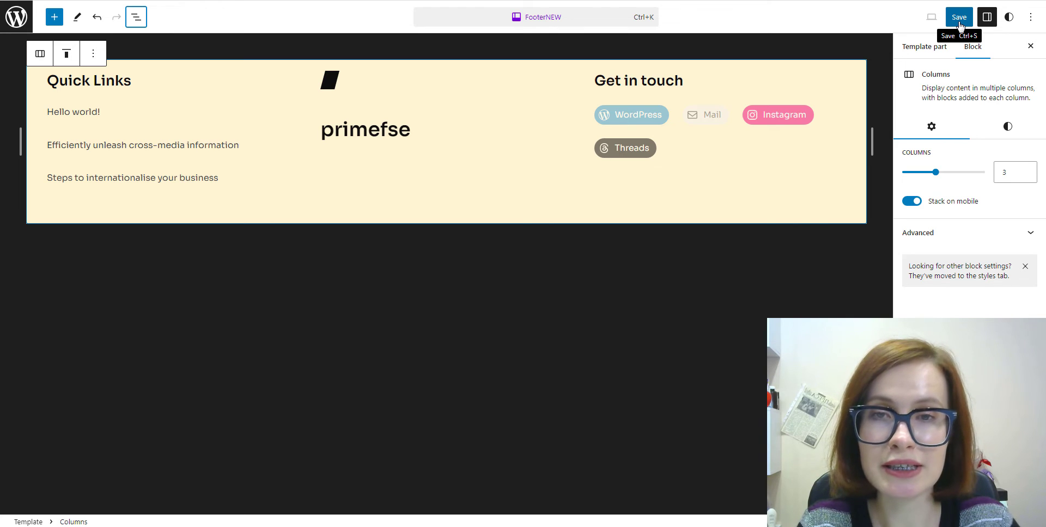
{"action": "left_click", "coordinate": [960, 17]}
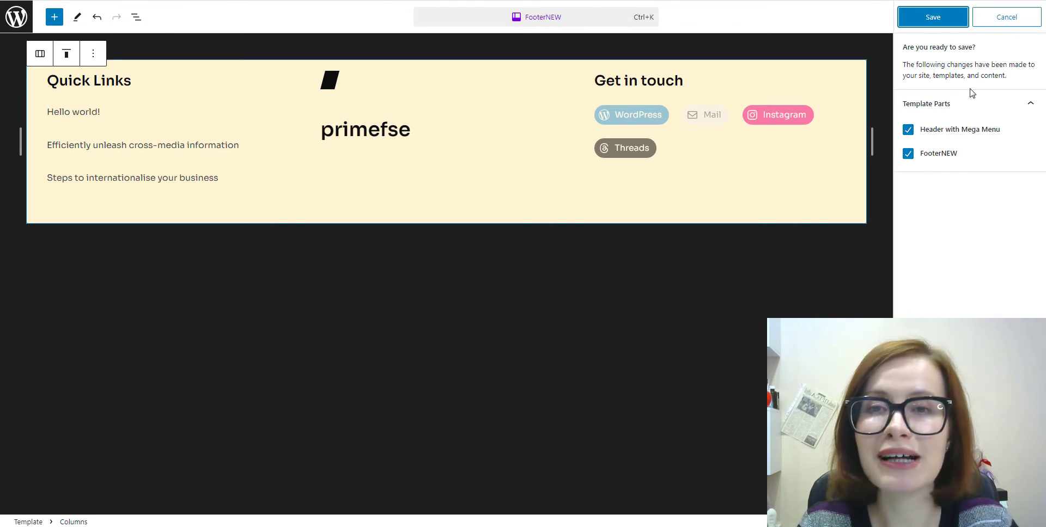
{"action": "left_click", "coordinate": [907, 130]}
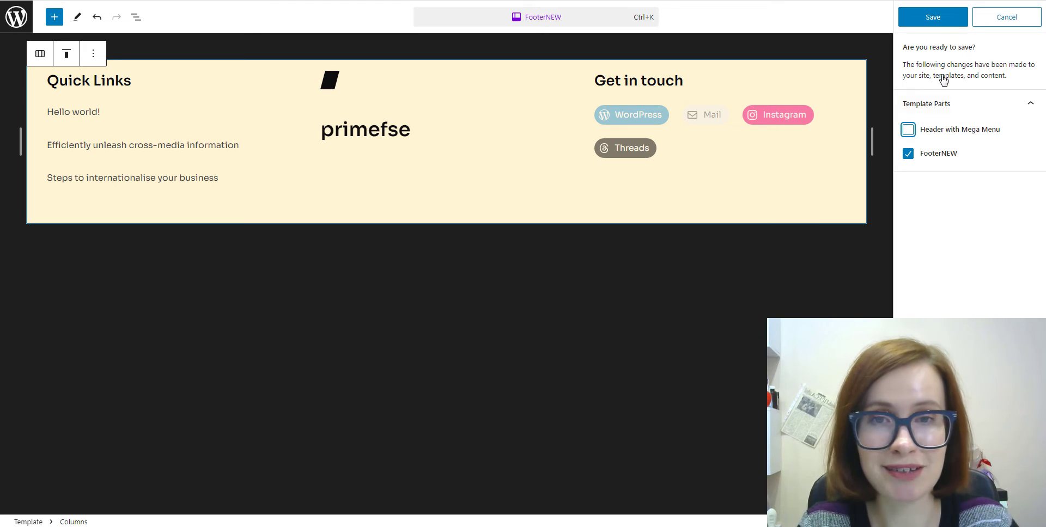
{"action": "left_click", "coordinate": [931, 24]}
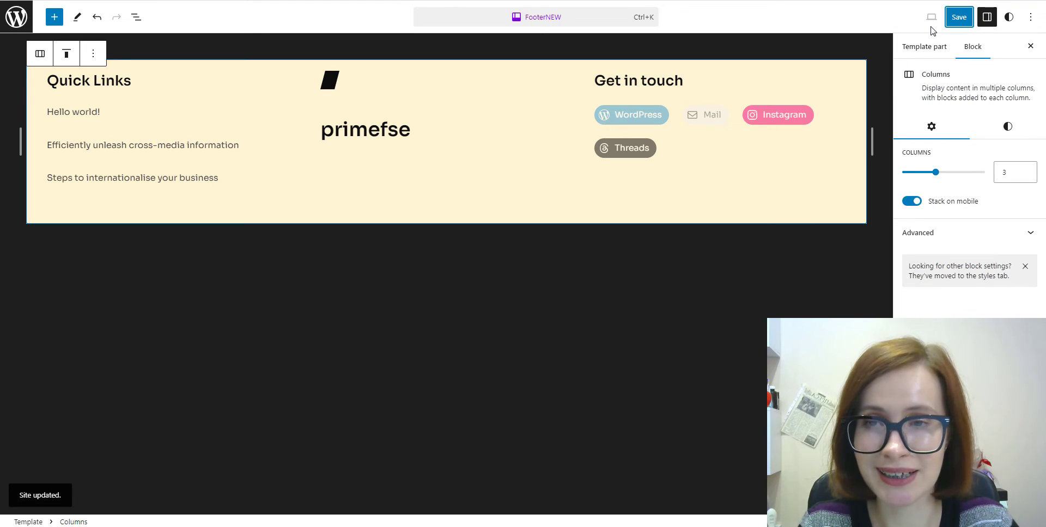
{"action": "left_click", "coordinate": [16, 24]}
Step: Go back from the footer patterns to Manage all template parts
{"action": "left_click", "coordinate": [16, 70]}
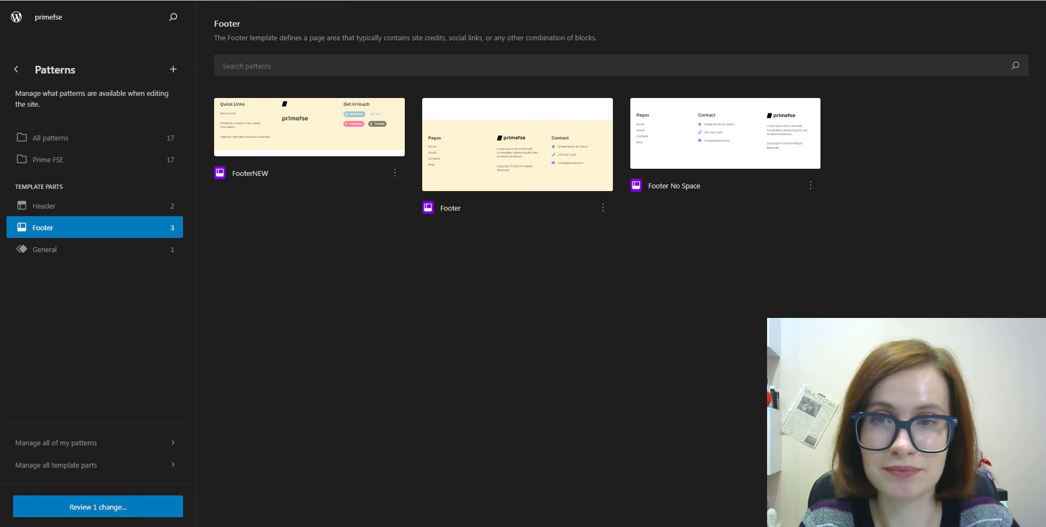
{"action": "left_click", "coordinate": [73, 468]}
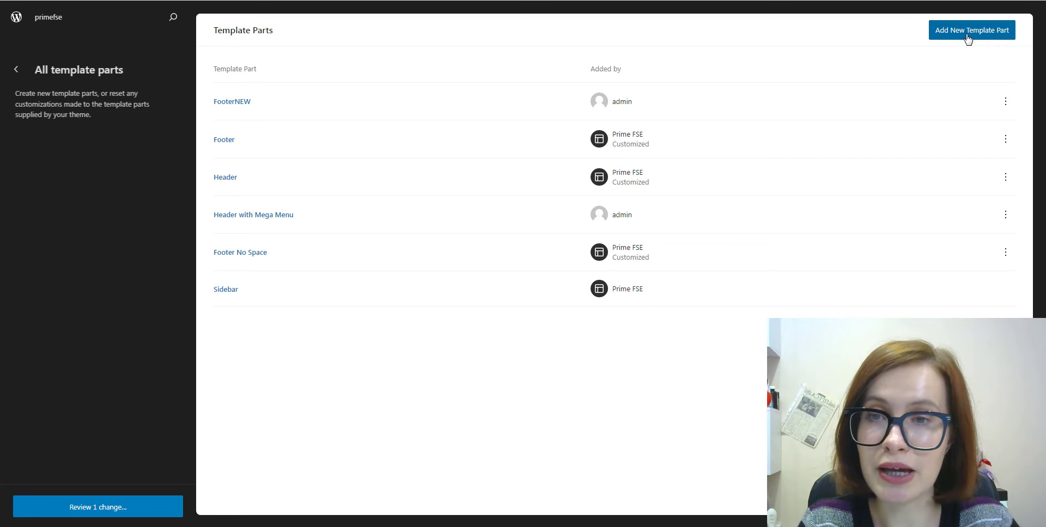
Step: Create a new Footer-area template part named Footerfromwp.org
{"action": "left_click", "coordinate": [968, 38]}
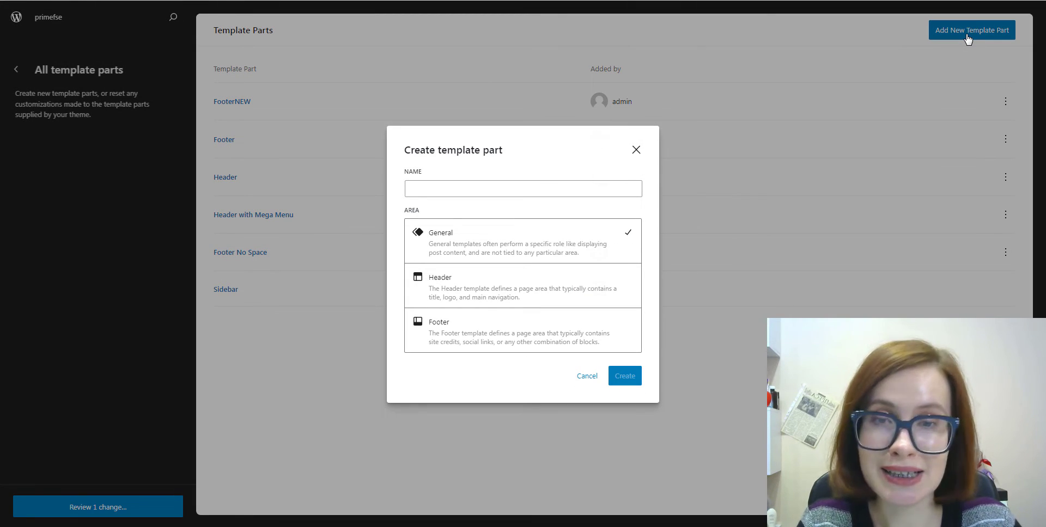
{"action": "left_click", "coordinate": [614, 344]}
{"action": "left_click", "coordinate": [615, 344]}
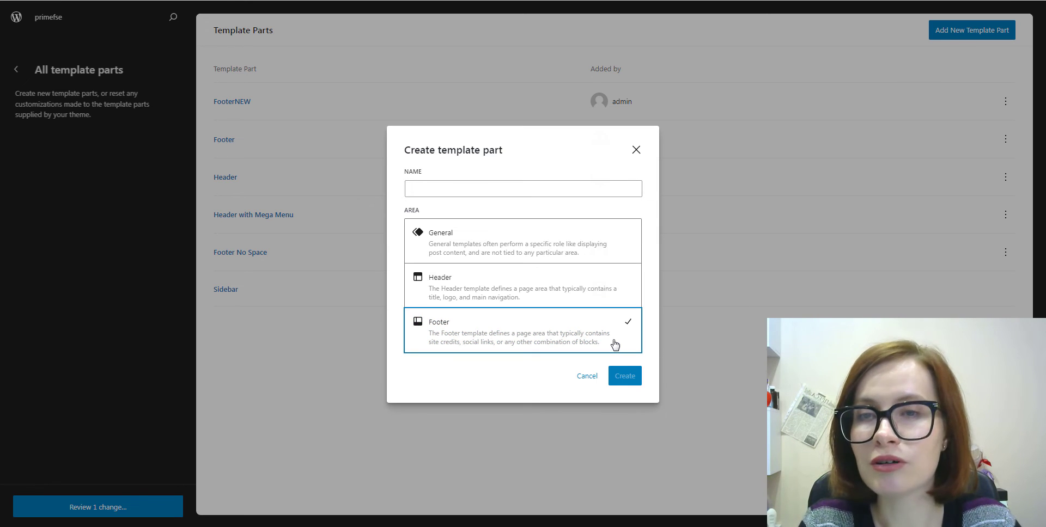
{"action": "left_click", "coordinate": [577, 187]}
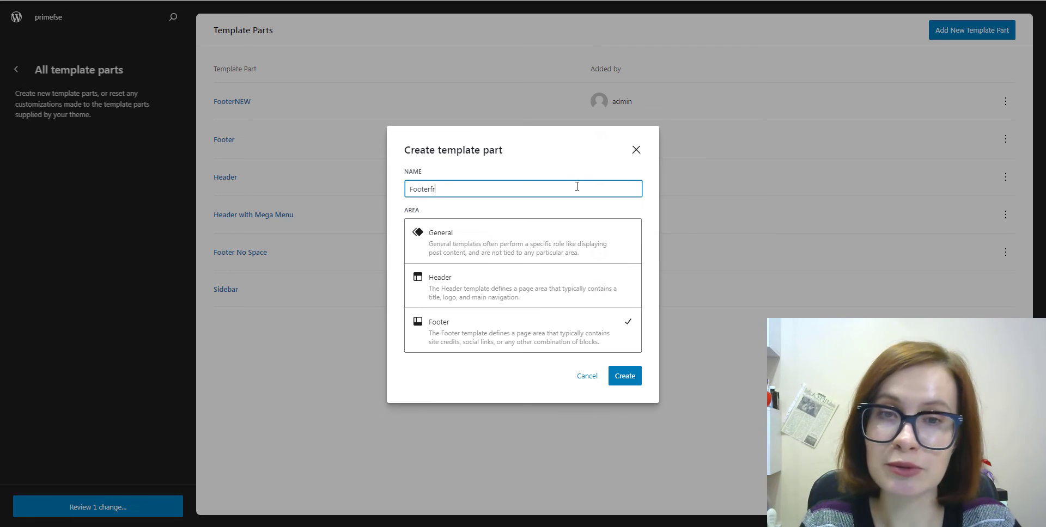
{"action": "type", "text": "wp.org"}
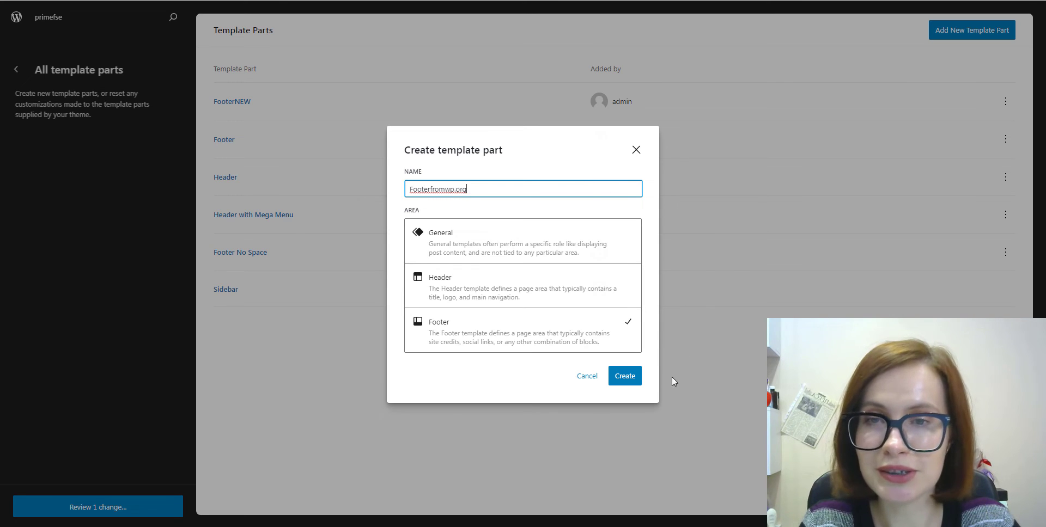
{"action": "left_click", "coordinate": [624, 380]}
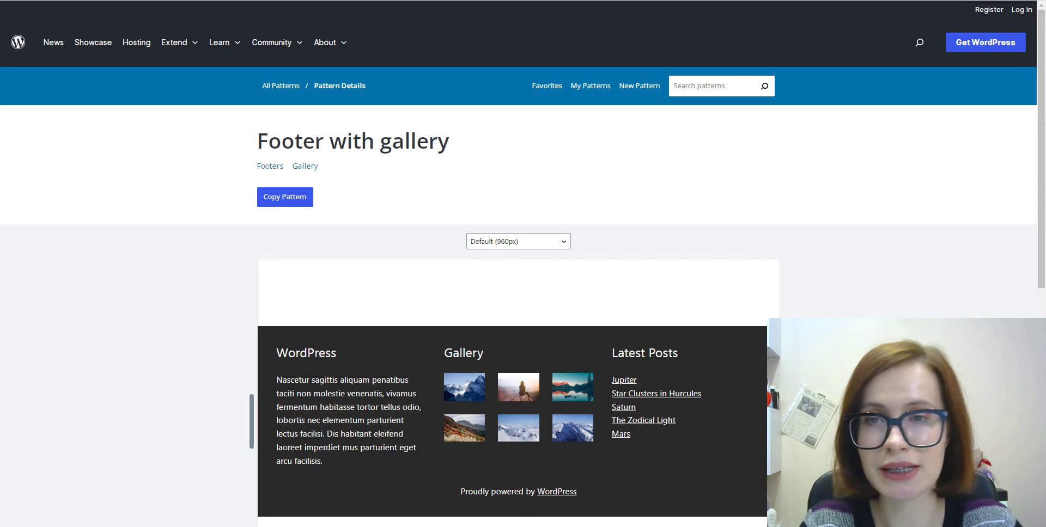
Step: Preview the Footer with gallery pattern at Full (1200px) width
{"action": "left_click", "coordinate": [553, 243]}
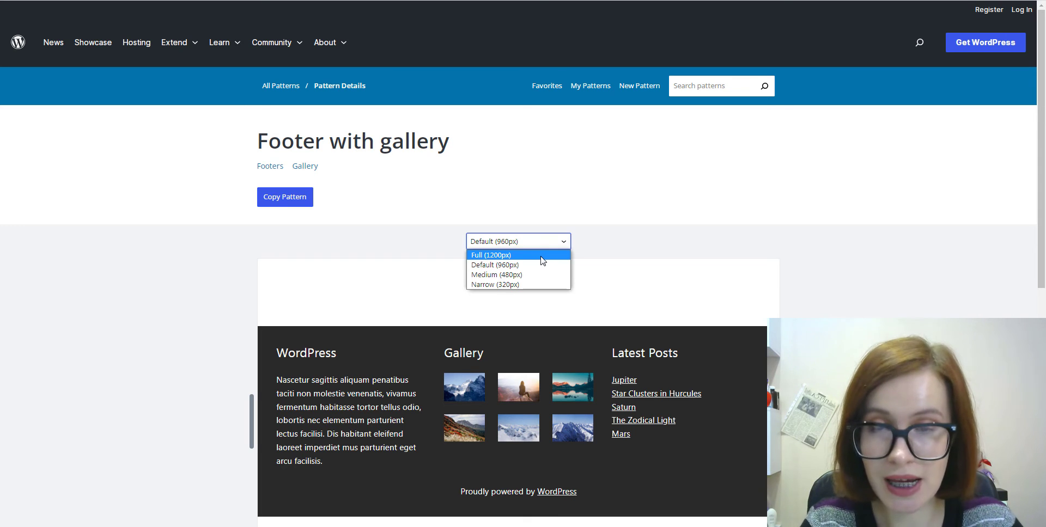
{"action": "left_click", "coordinate": [544, 255]}
{"action": "scroll", "coordinate": [962, 289], "scroll_direction": "down", "scroll_amount": 1}
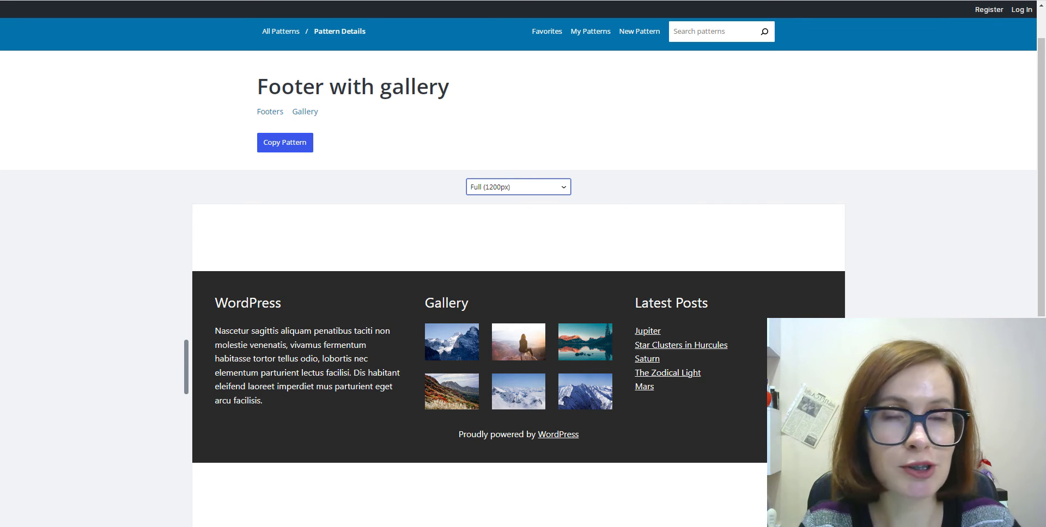
Step: Copy the Footer with gallery pattern and paste it into Footerfromwp.org's empty block
{"action": "left_click", "coordinate": [291, 146]}
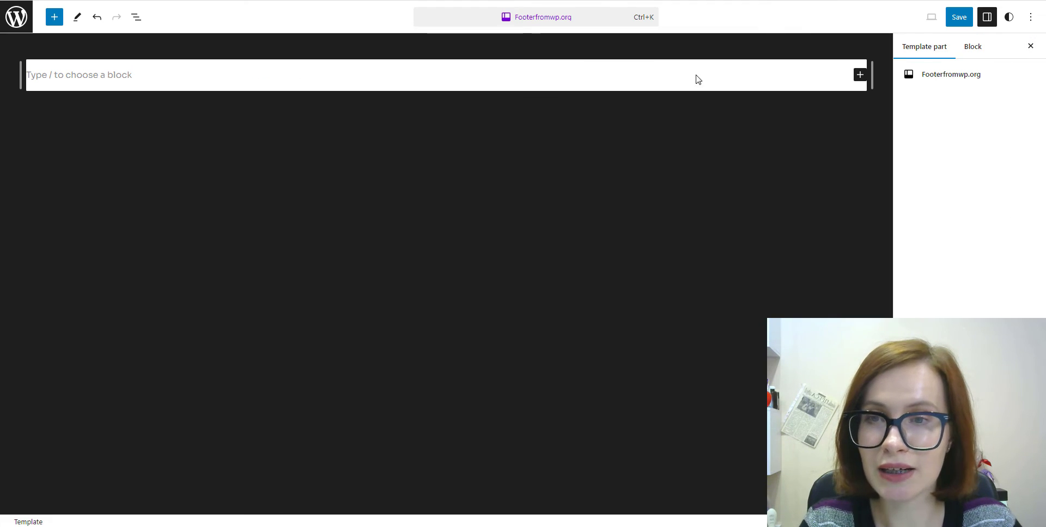
{"action": "left_click", "coordinate": [54, 74]}
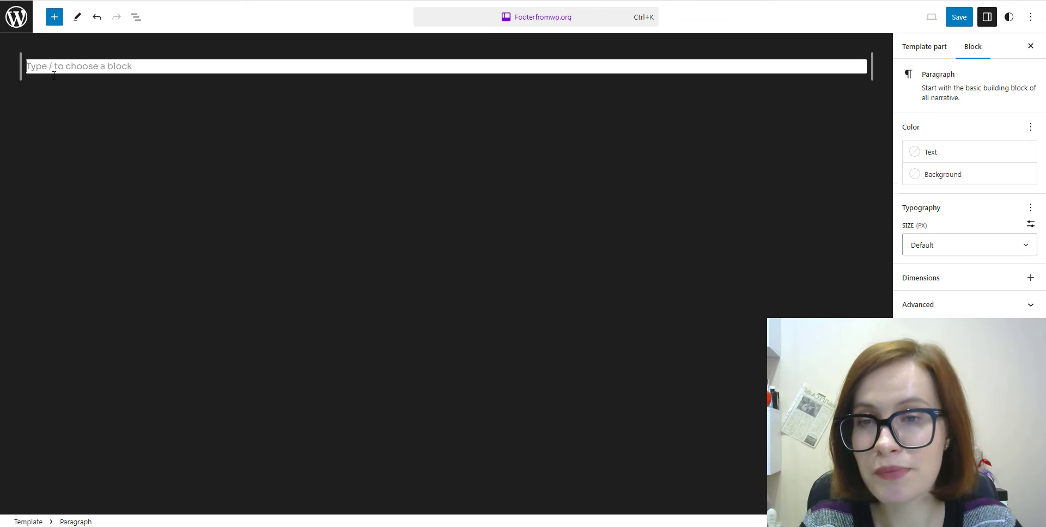
{"action": "right_click", "coordinate": [63, 66]}
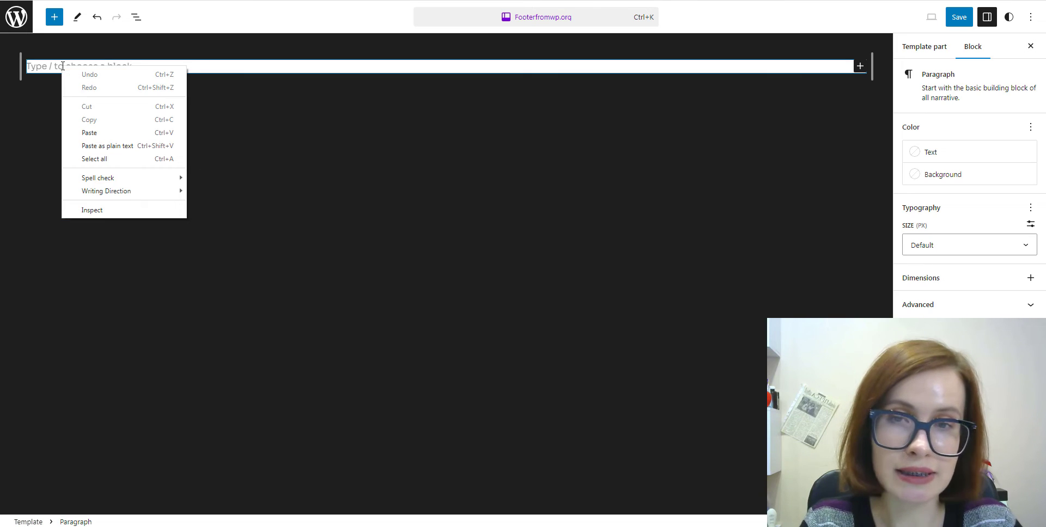
{"action": "left_click", "coordinate": [99, 133]}
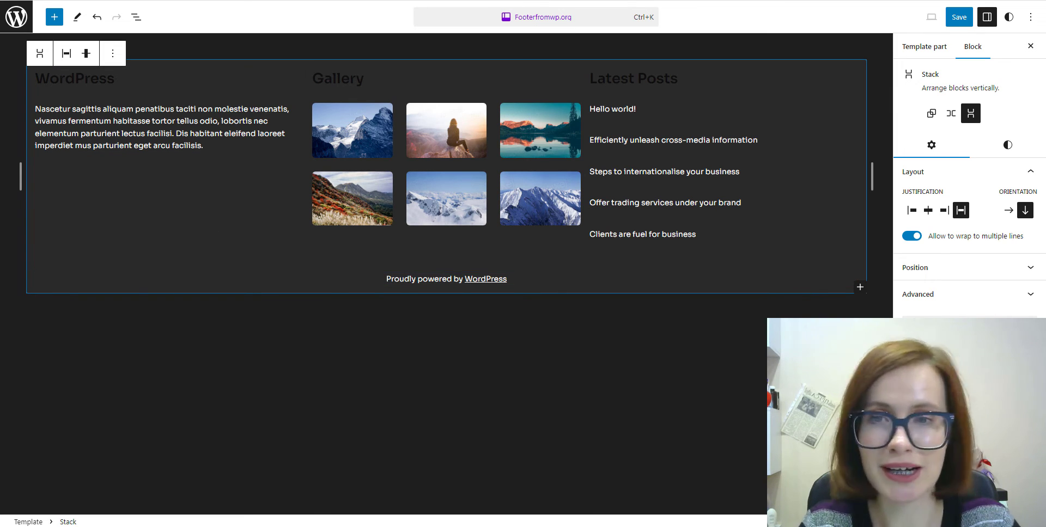
Step: Expand the Stack, Columns, each column and the Gallery in List View to inspect the pasted pattern
{"action": "left_click", "coordinate": [134, 18]}
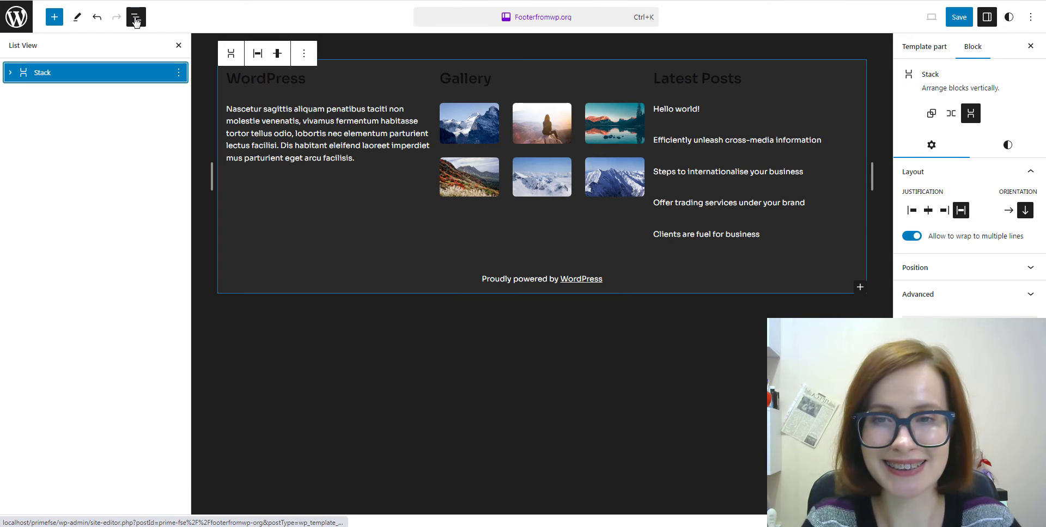
{"action": "left_click", "coordinate": [9, 73]}
{"action": "left_click", "coordinate": [23, 92]}
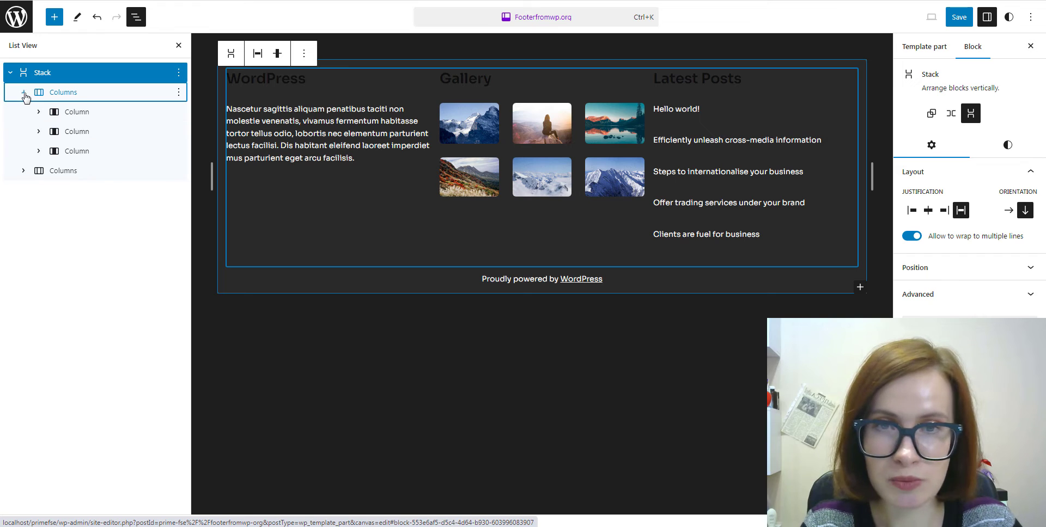
{"action": "left_click", "coordinate": [38, 111]}
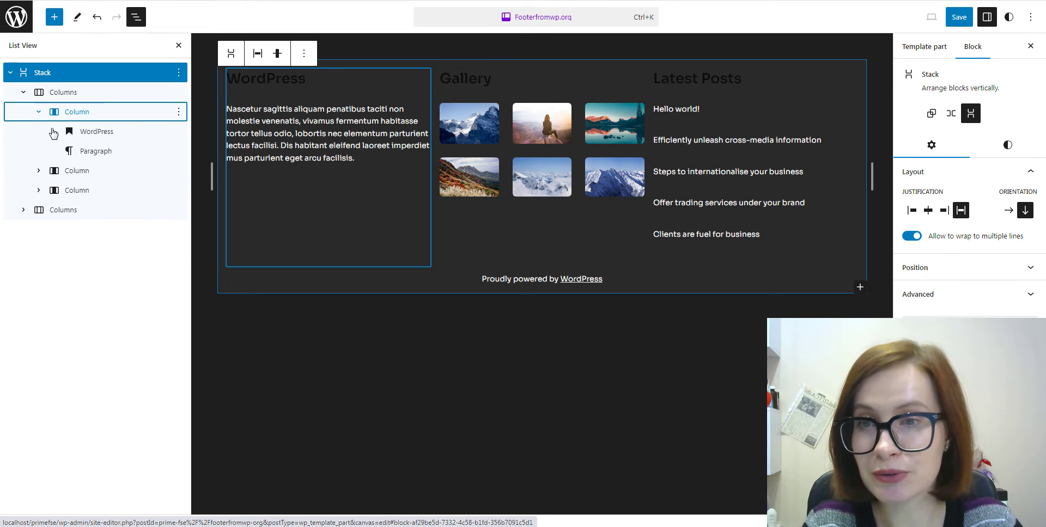
{"action": "left_click", "coordinate": [38, 170]}
{"action": "left_click", "coordinate": [53, 210]}
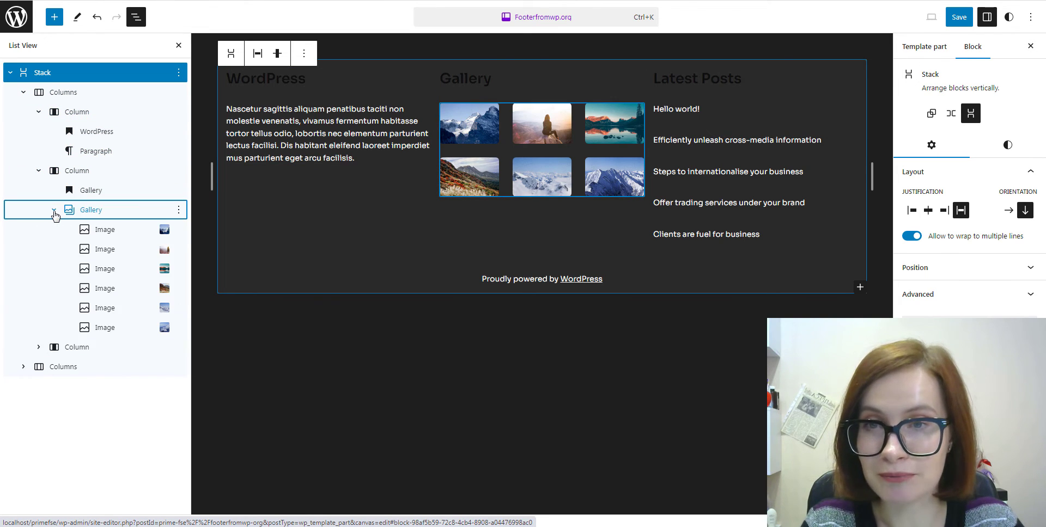
{"action": "left_click", "coordinate": [38, 347]}
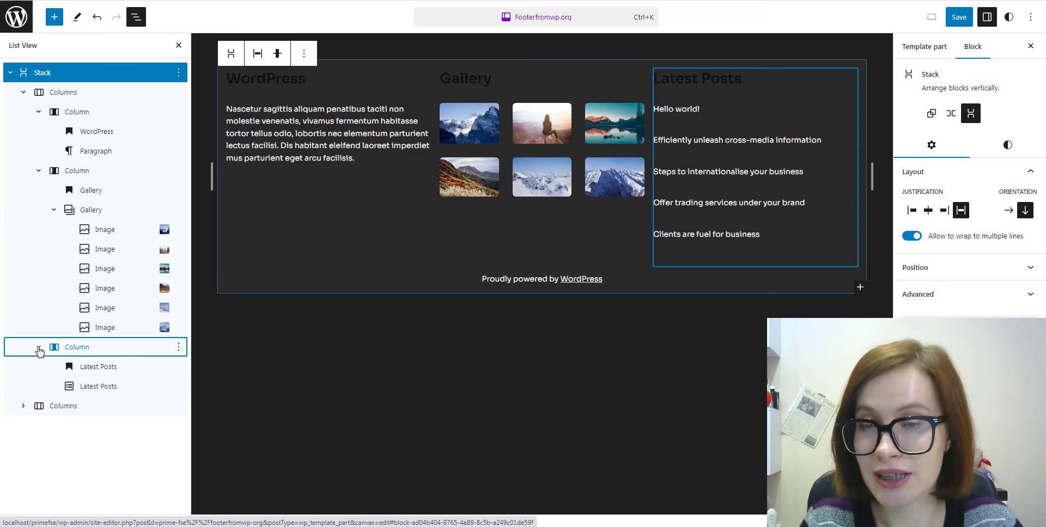
{"action": "left_click", "coordinate": [23, 406]}
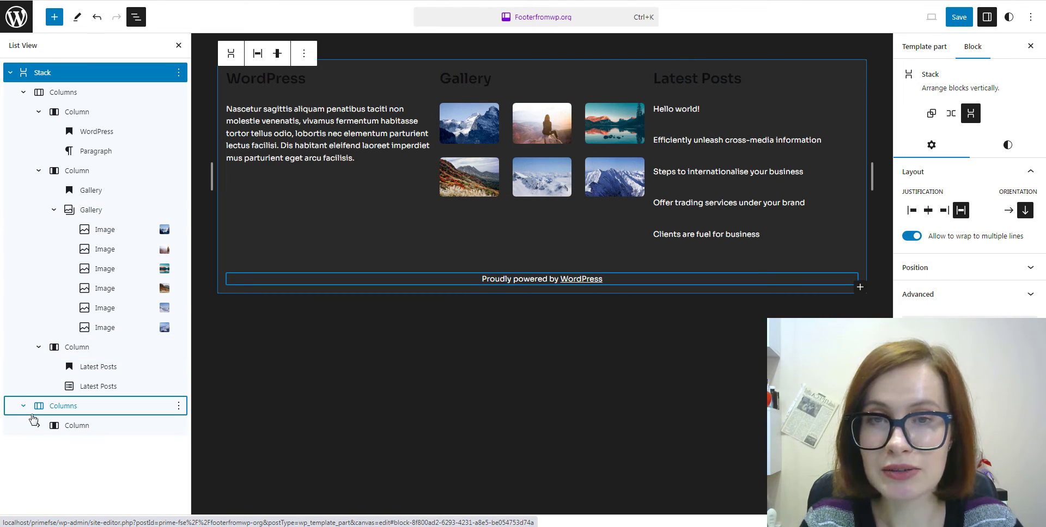
Step: Give the footer a cream Color 11 background and black Color 4 text
{"action": "left_click", "coordinate": [9, 75]}
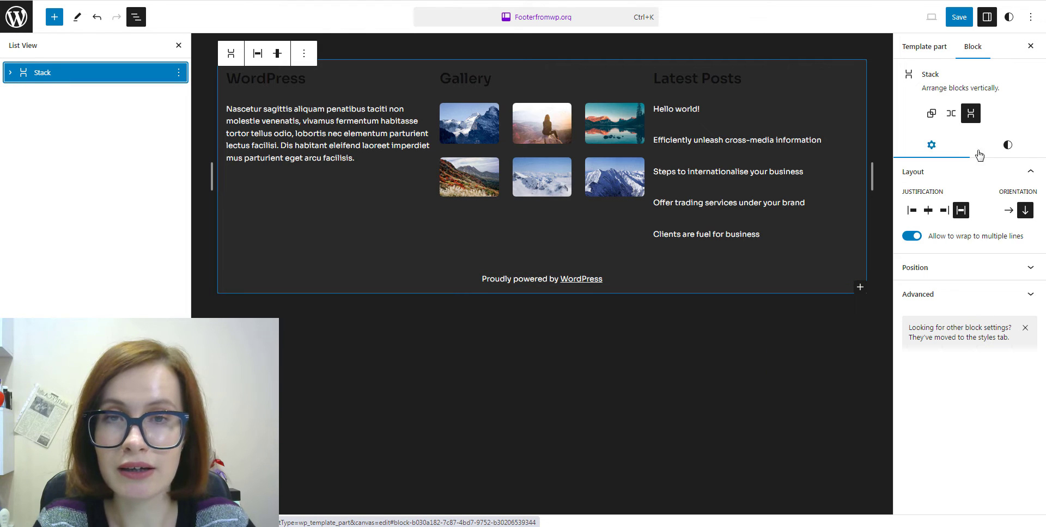
{"action": "left_click", "coordinate": [1007, 144]}
{"action": "left_click", "coordinate": [952, 224]}
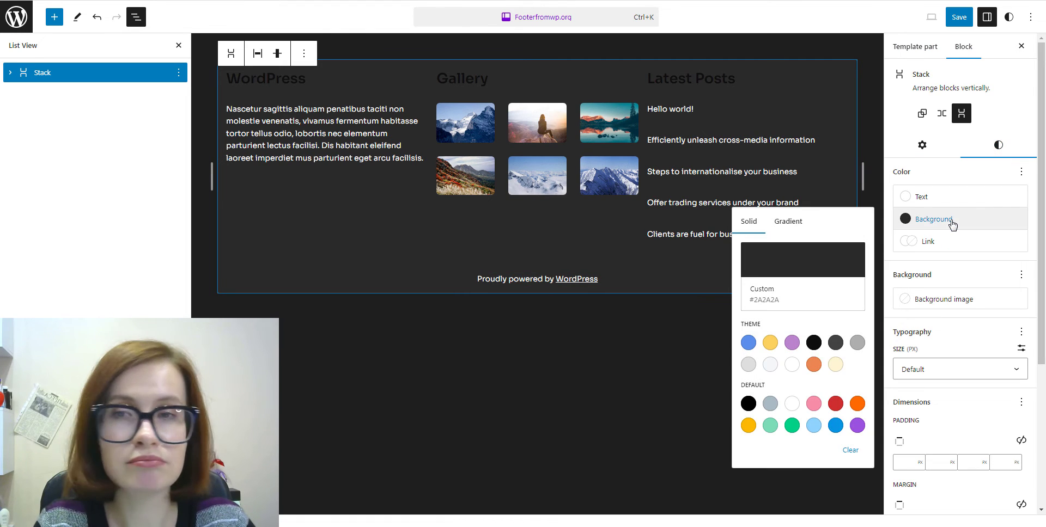
{"action": "left_click", "coordinate": [835, 365]}
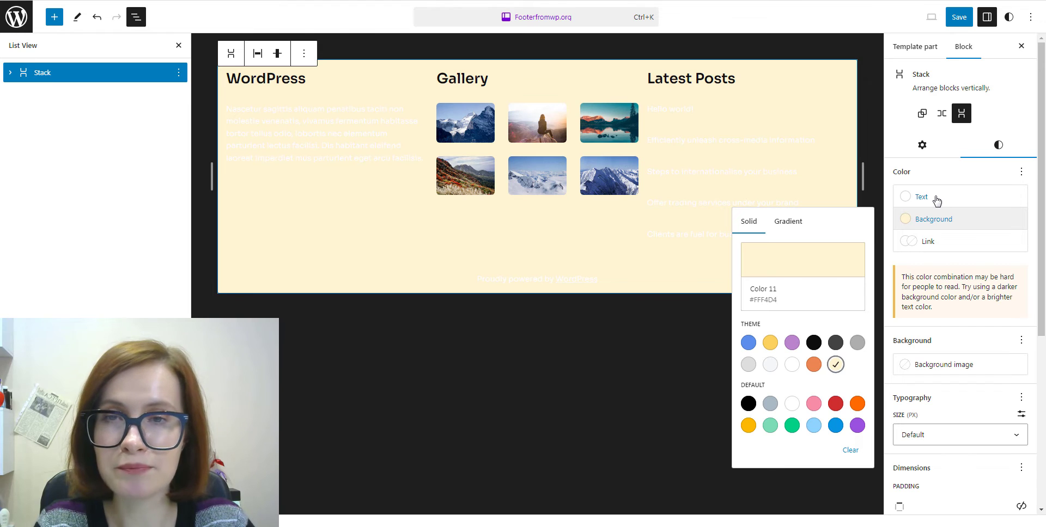
{"action": "left_click", "coordinate": [936, 198]}
{"action": "left_click", "coordinate": [815, 295]}
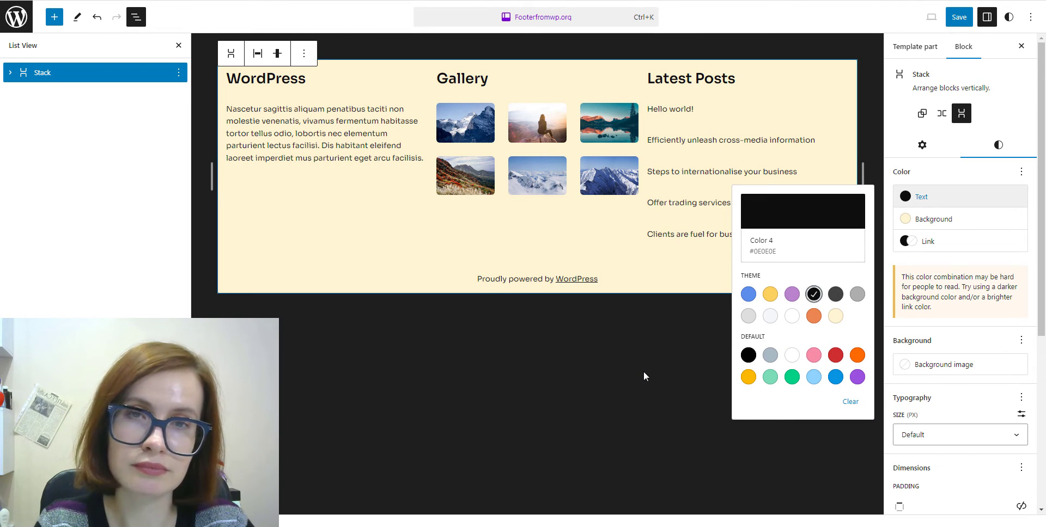
{"action": "left_click", "coordinate": [1036, 258]}
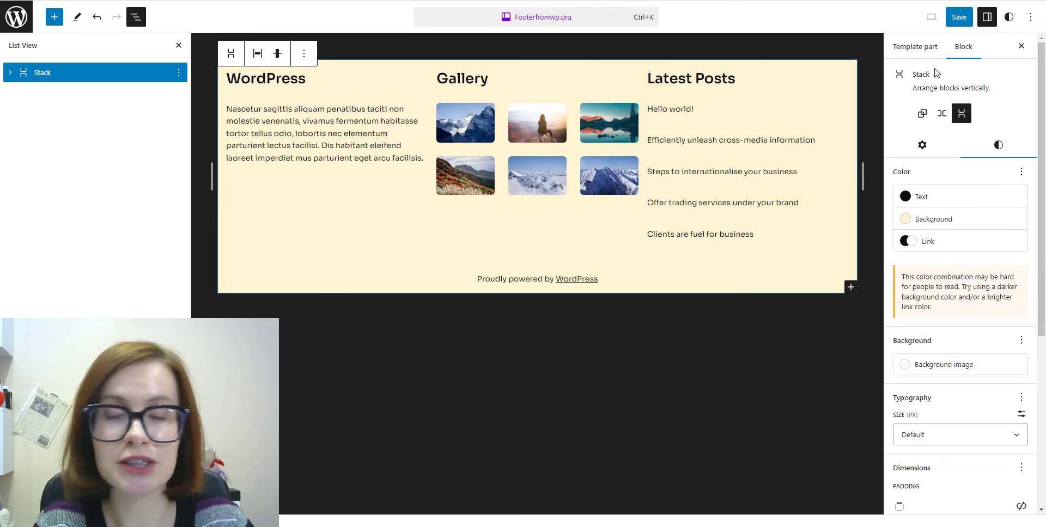
Step: Save only Footerfromwp.org, excluding Header with Mega Menu from the save
{"action": "left_click", "coordinate": [958, 18]}
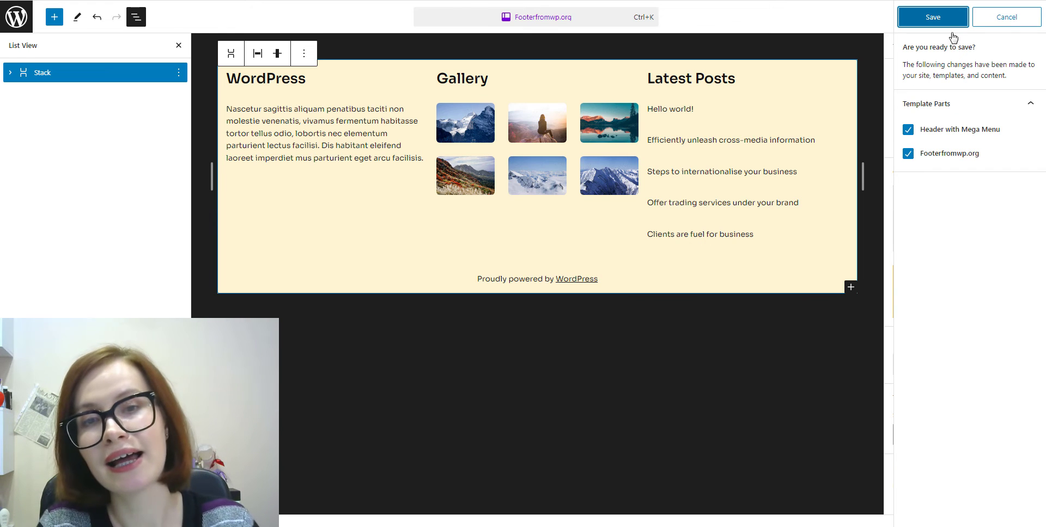
{"action": "left_click", "coordinate": [908, 130]}
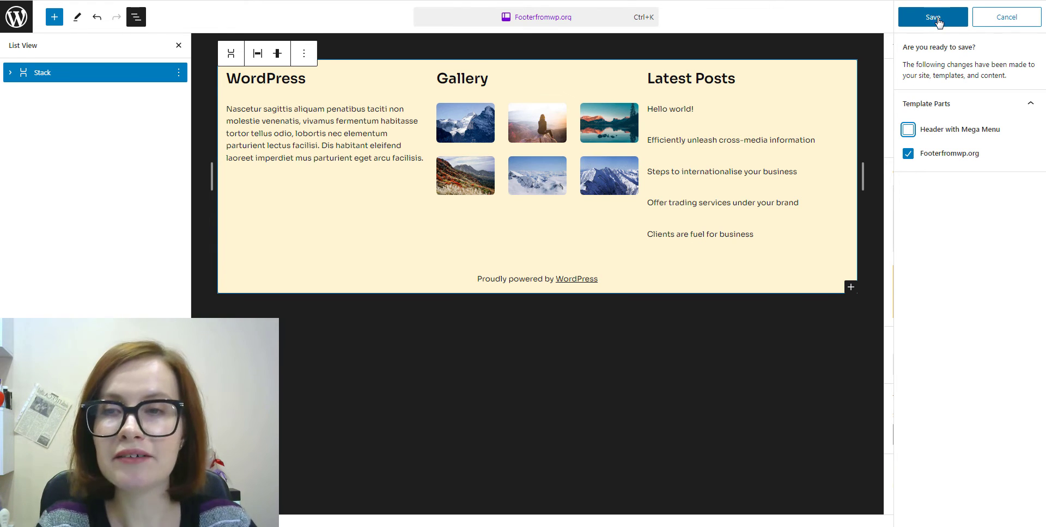
{"action": "left_click", "coordinate": [937, 25]}
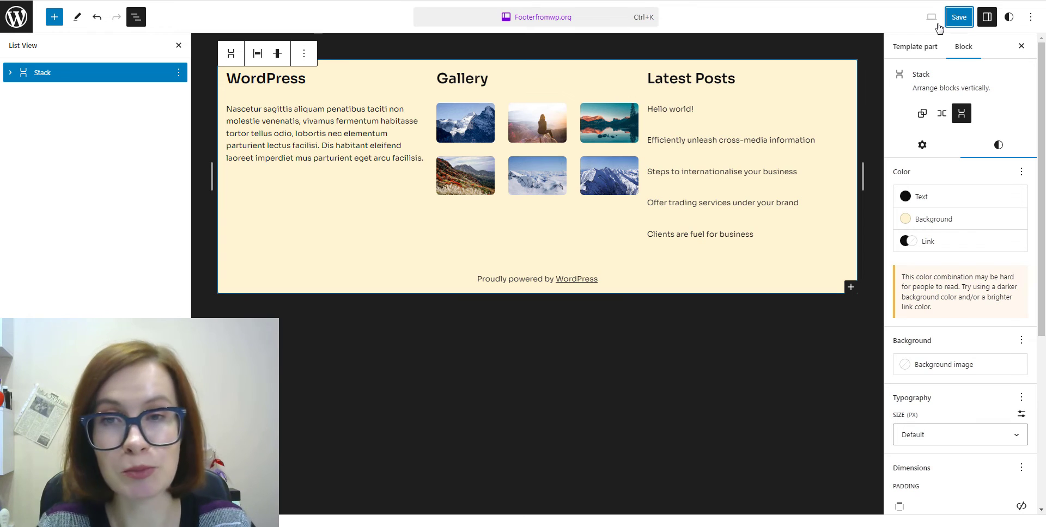
{"action": "left_click", "coordinate": [10, 26]}
Step: Open the Blog Home template from Templates and start editing it
{"action": "left_click", "coordinate": [15, 75]}
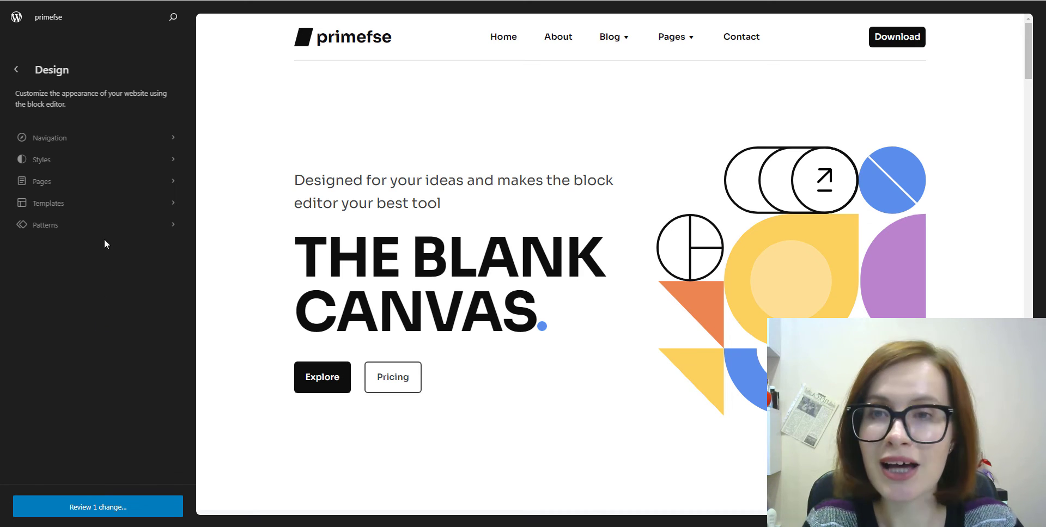
{"action": "left_click", "coordinate": [55, 210]}
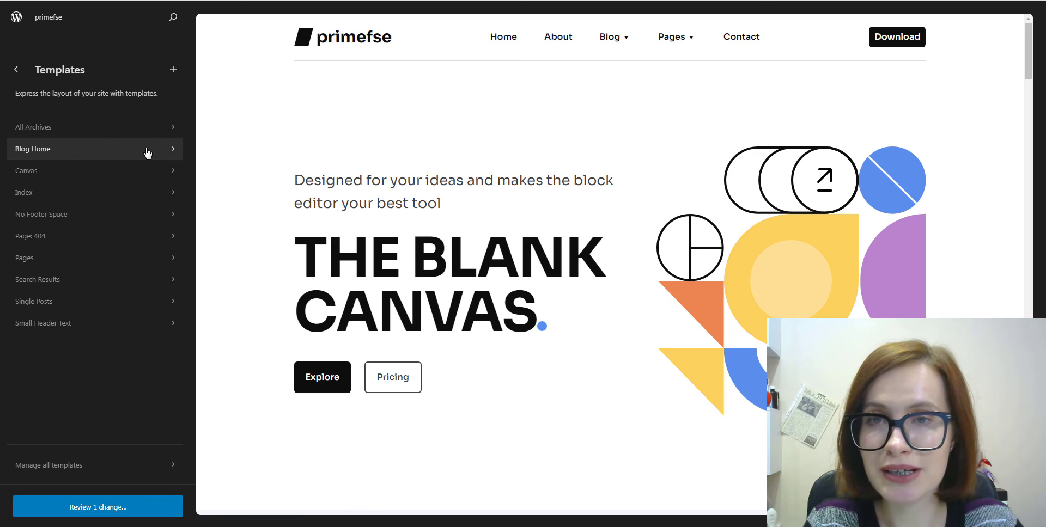
{"action": "left_click", "coordinate": [147, 151]}
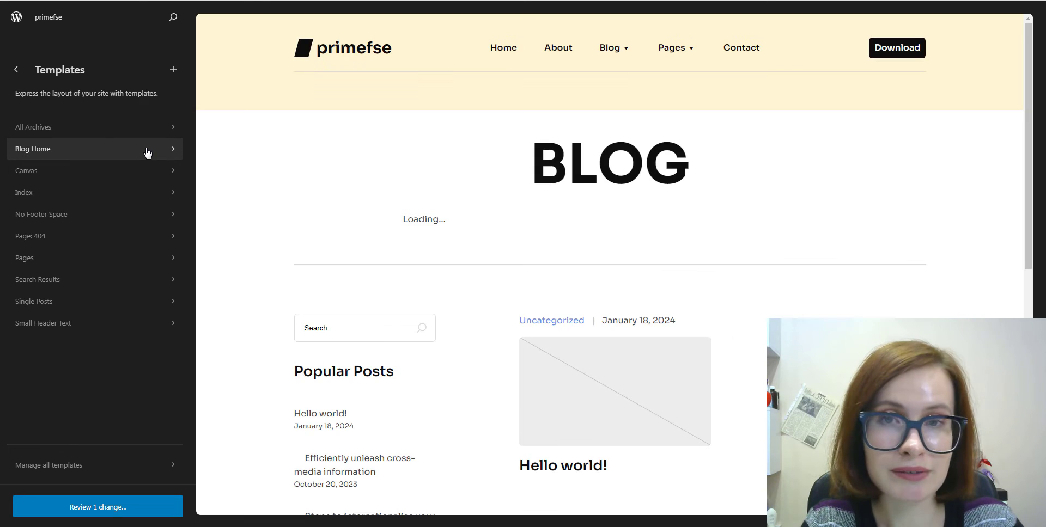
{"action": "scroll", "coordinate": [982, 265], "scroll_direction": "down", "scroll_amount": 3}
{"action": "scroll", "coordinate": [983, 265], "scroll_direction": "down", "scroll_amount": 10}
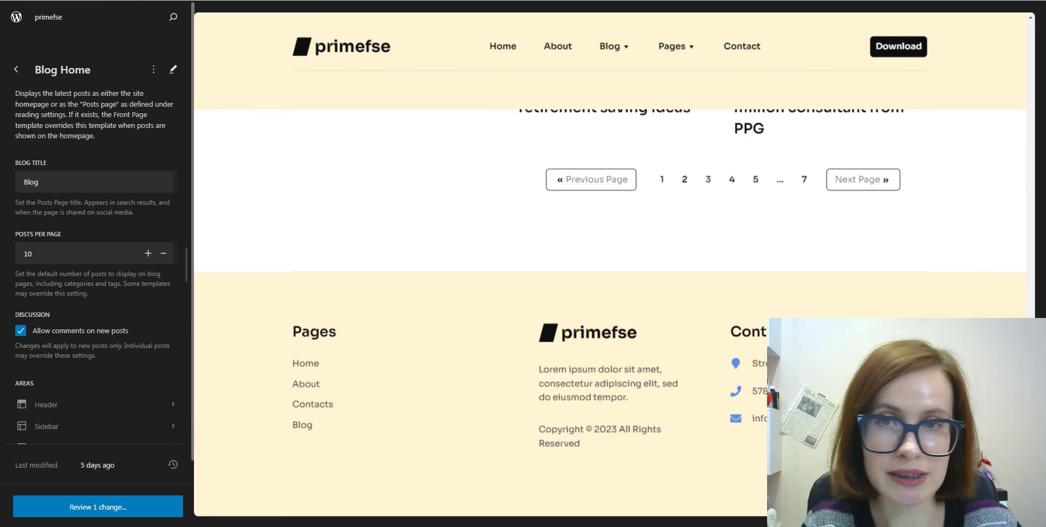
{"action": "left_click", "coordinate": [206, 184]}
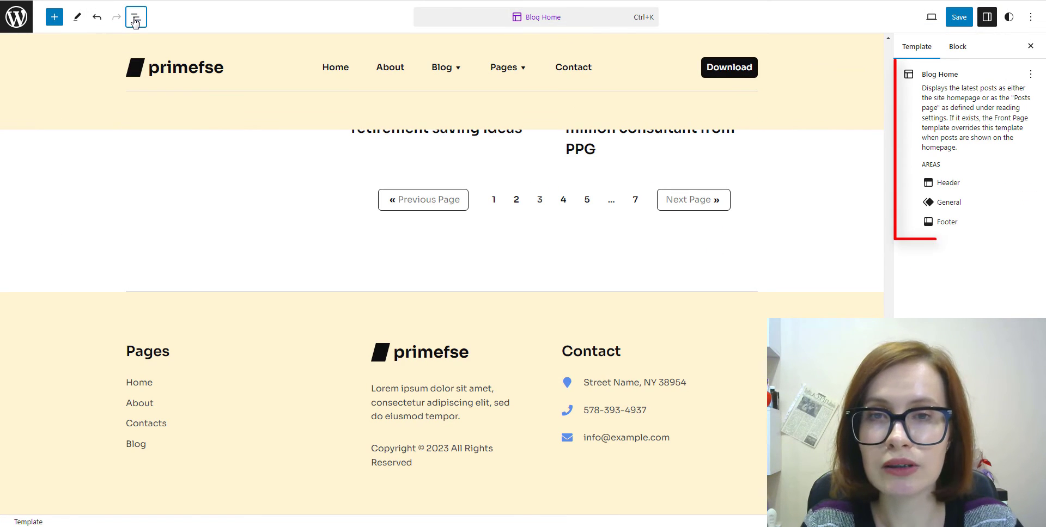
Step: Delete the old Footer part from the Blog Home template via List View
{"action": "left_click", "coordinate": [135, 19]}
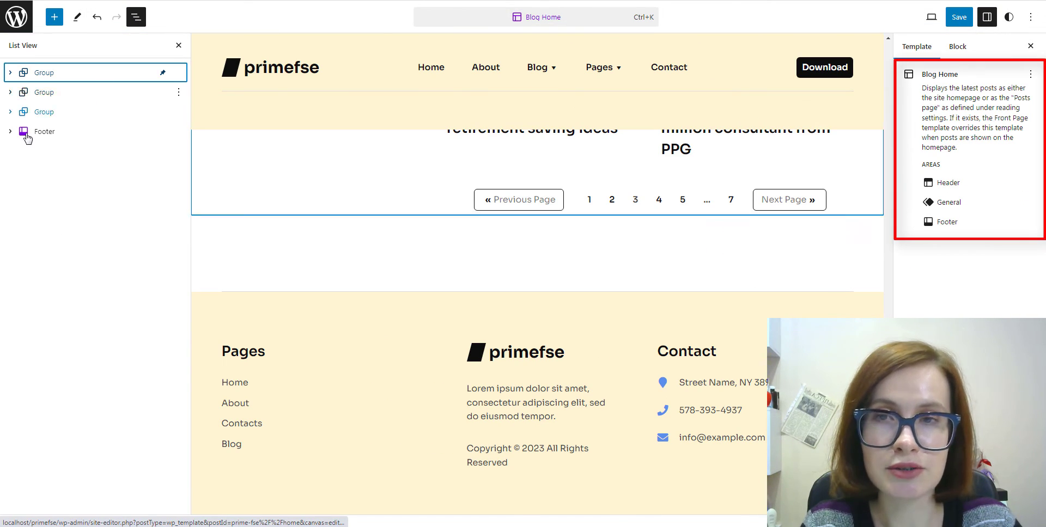
{"action": "left_click", "coordinate": [52, 134]}
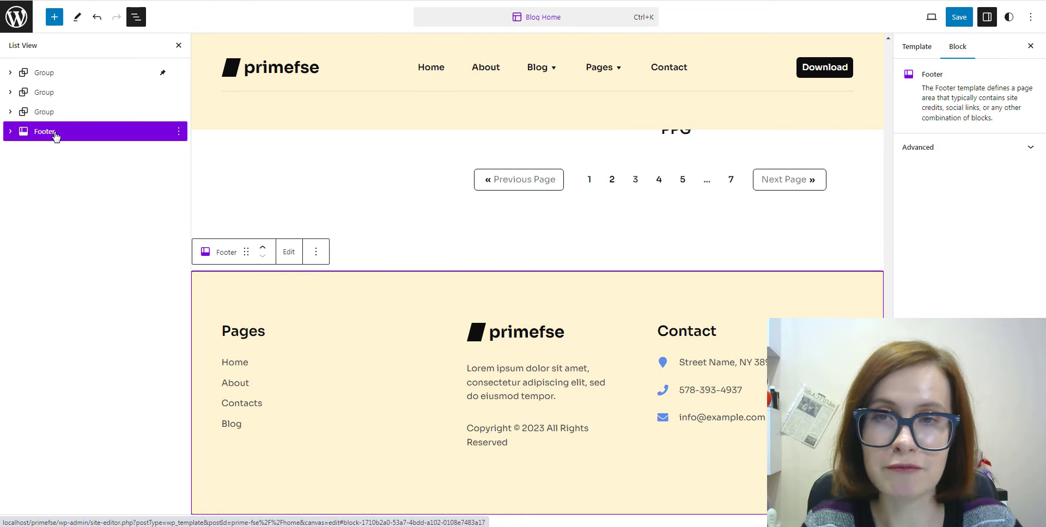
{"action": "left_click", "coordinate": [179, 131]}
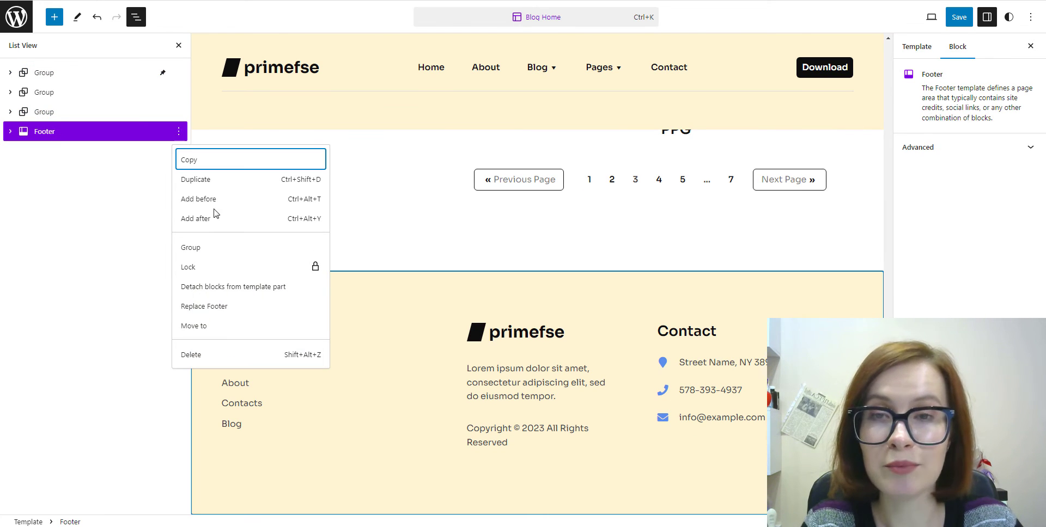
{"action": "left_click", "coordinate": [192, 354]}
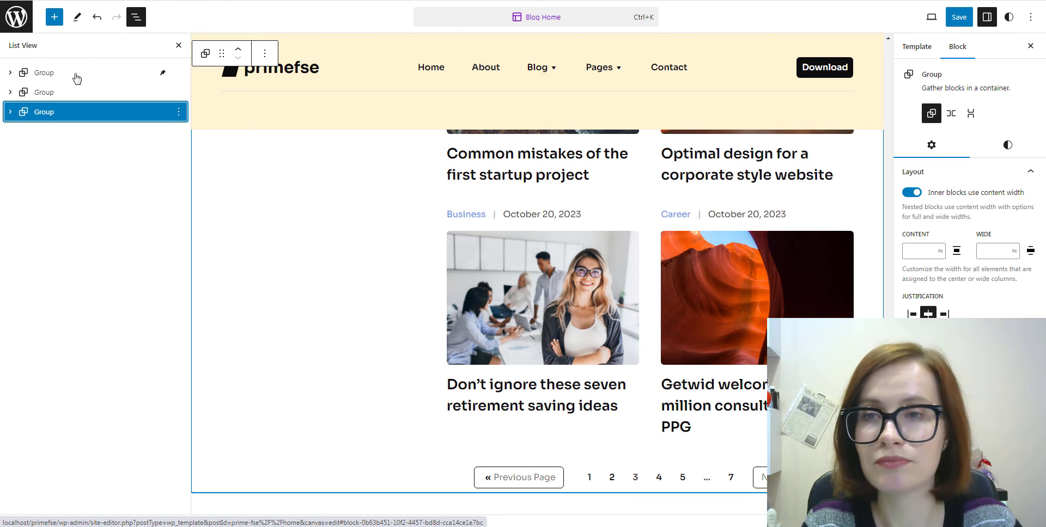
Step: Search the inserter for 'footer', add a Template Part block and assign it Footerfromwp.org
{"action": "left_click", "coordinate": [60, 20]}
{"action": "type", "text": "foot"}
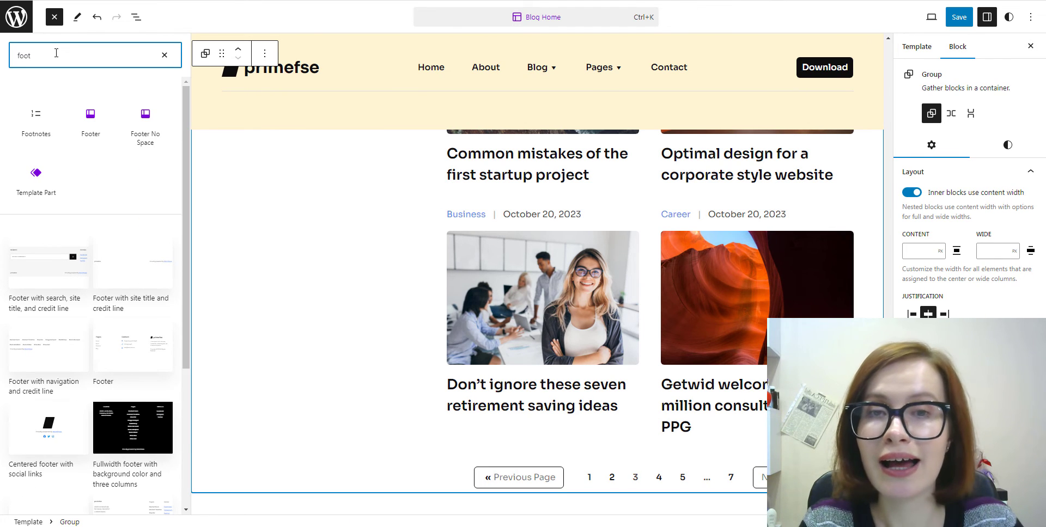
{"action": "type", "text": "er"}
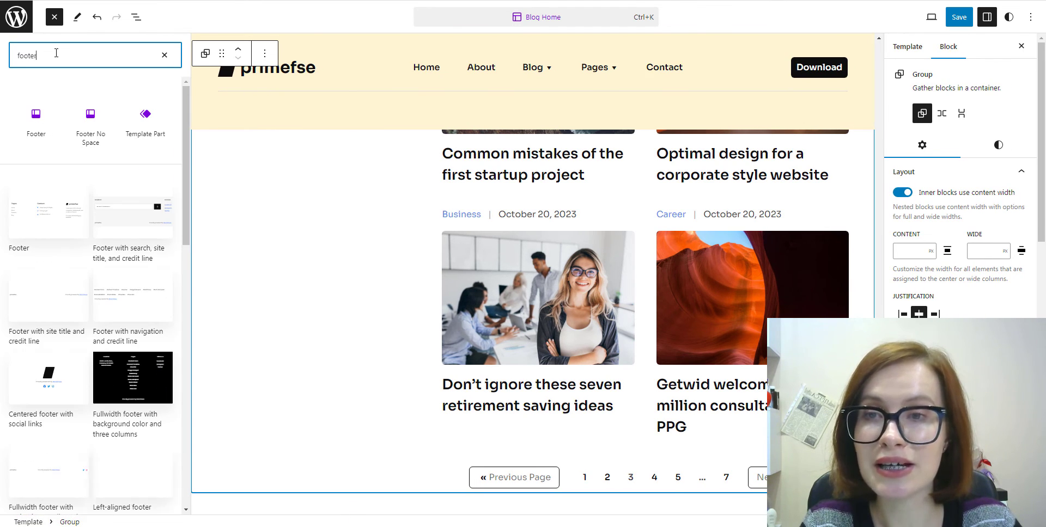
{"action": "mouse_move", "coordinate": [145, 115]}
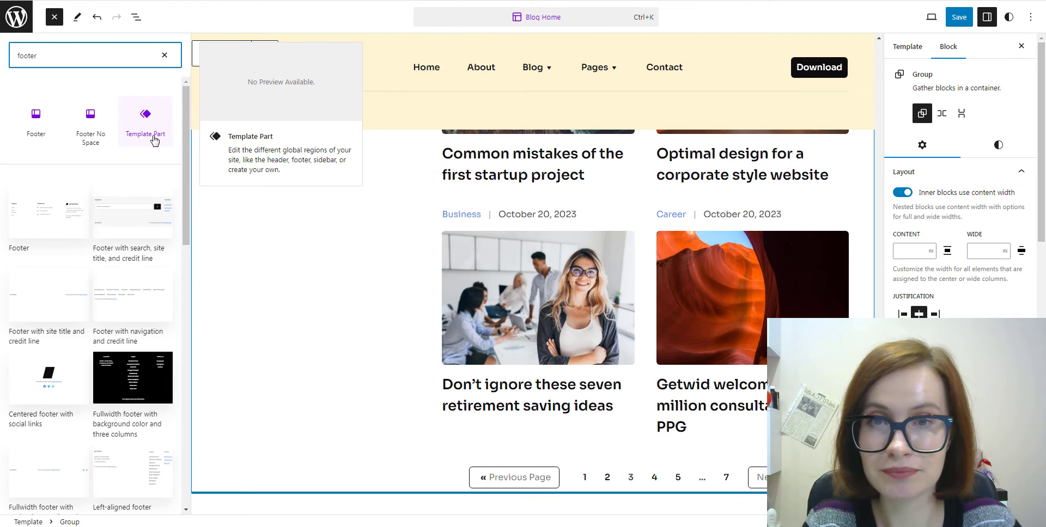
{"action": "left_click", "coordinate": [155, 139]}
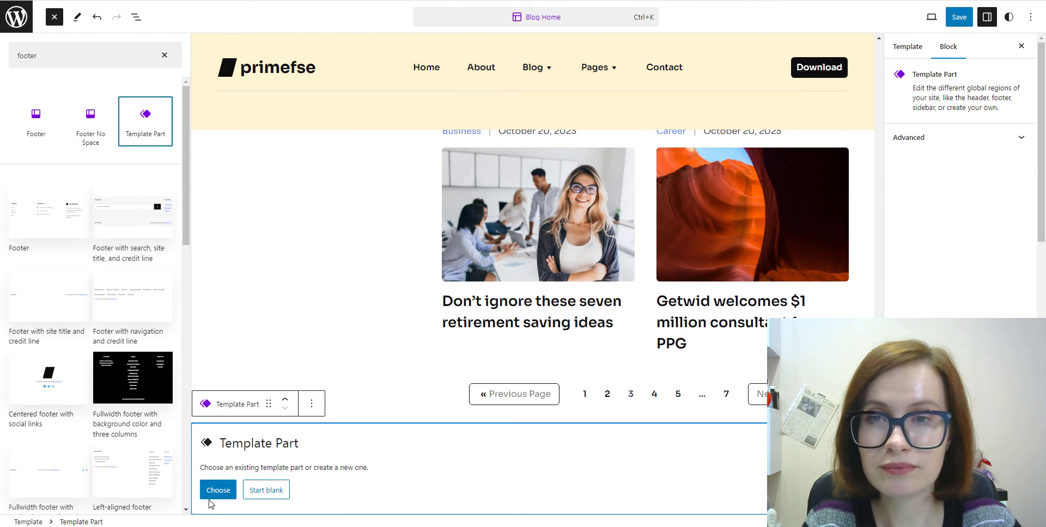
{"action": "left_click", "coordinate": [216, 493]}
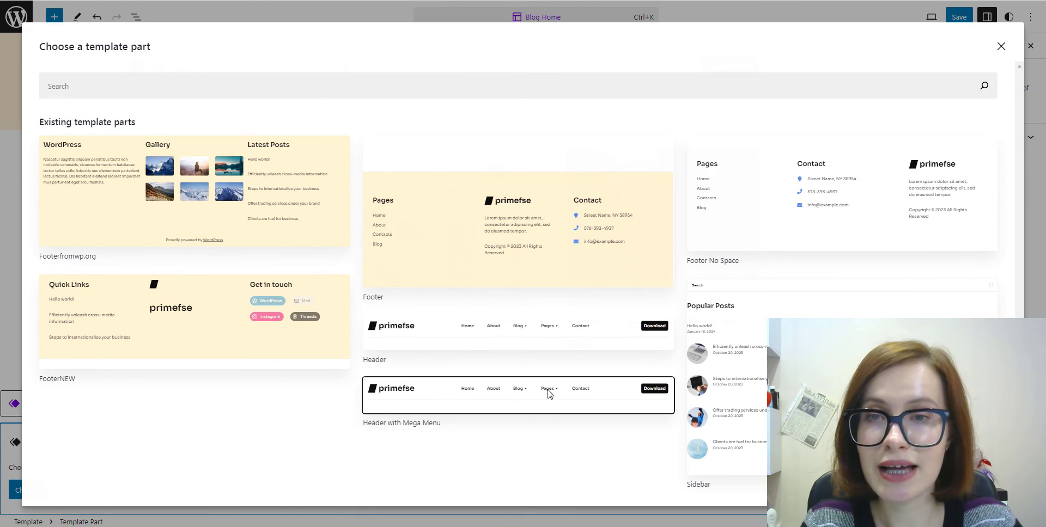
{"action": "left_click", "coordinate": [260, 218]}
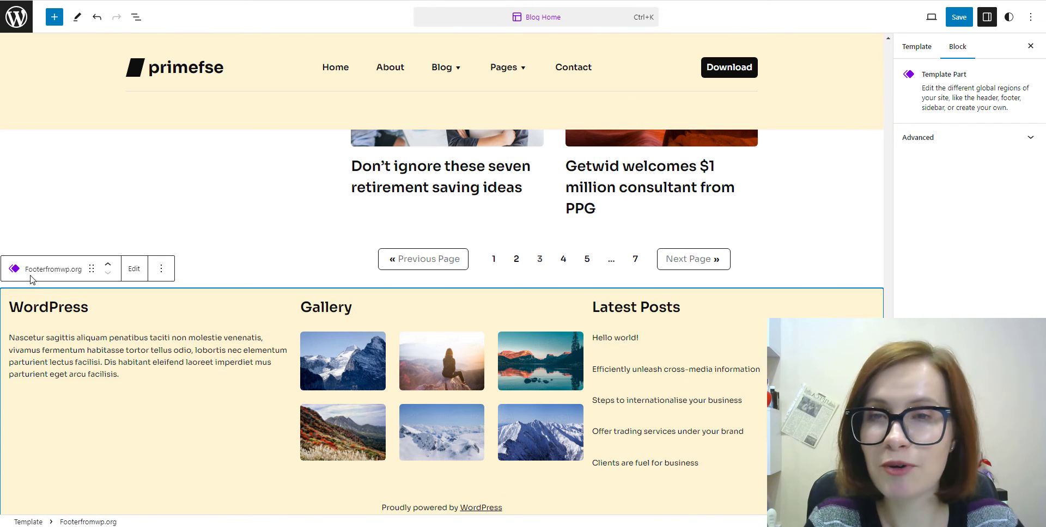
{"action": "left_click", "coordinate": [136, 17]}
{"action": "left_click", "coordinate": [136, 17]}
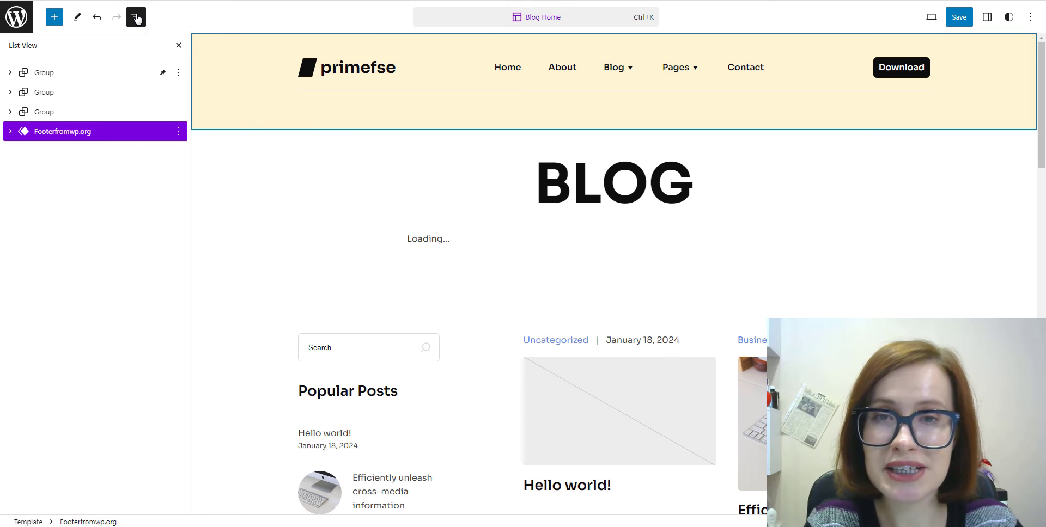
{"action": "scroll", "coordinate": [445, 225], "scroll_direction": "down", "scroll_amount": 5}
{"action": "scroll", "coordinate": [445, 225], "scroll_direction": "up", "scroll_amount": 5}
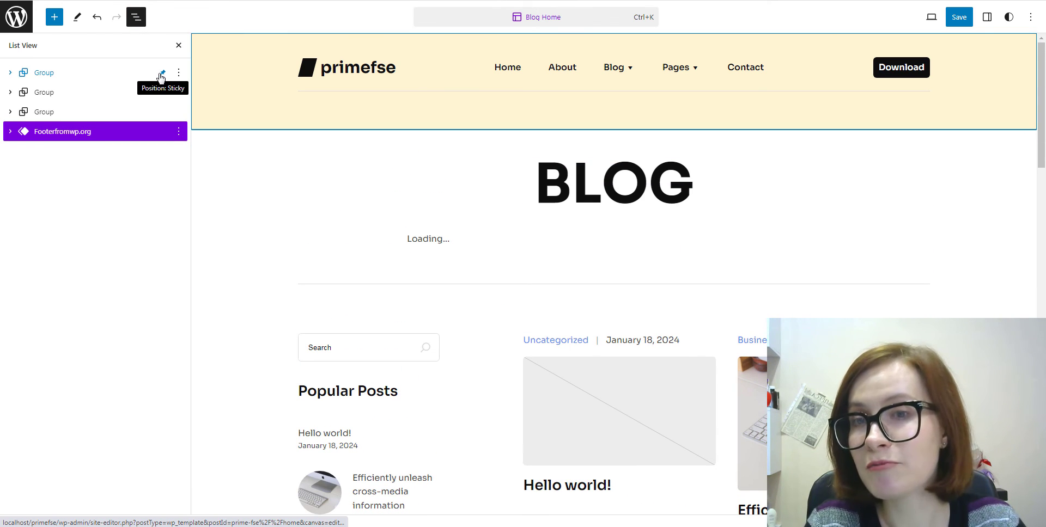
{"action": "left_click", "coordinate": [125, 73]}
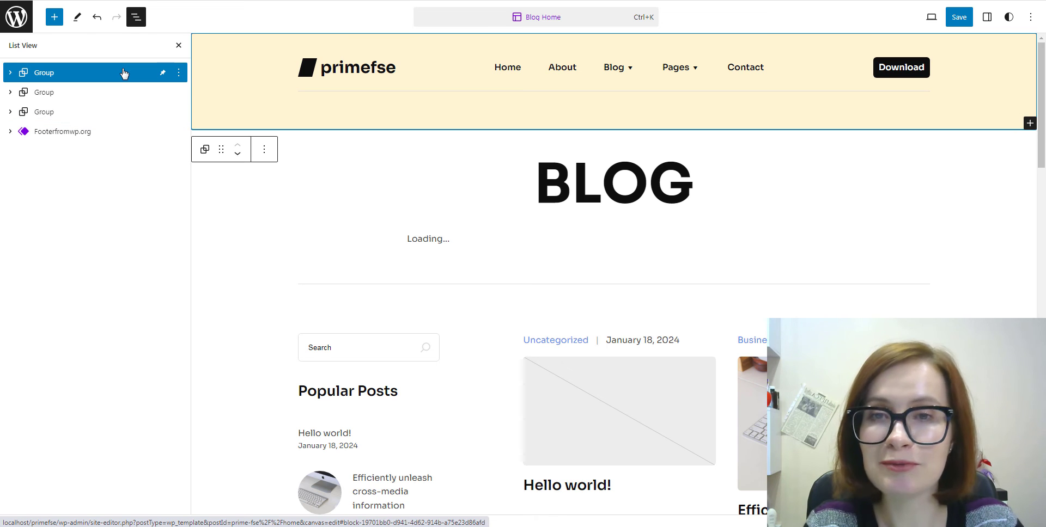
{"action": "left_click", "coordinate": [9, 73]}
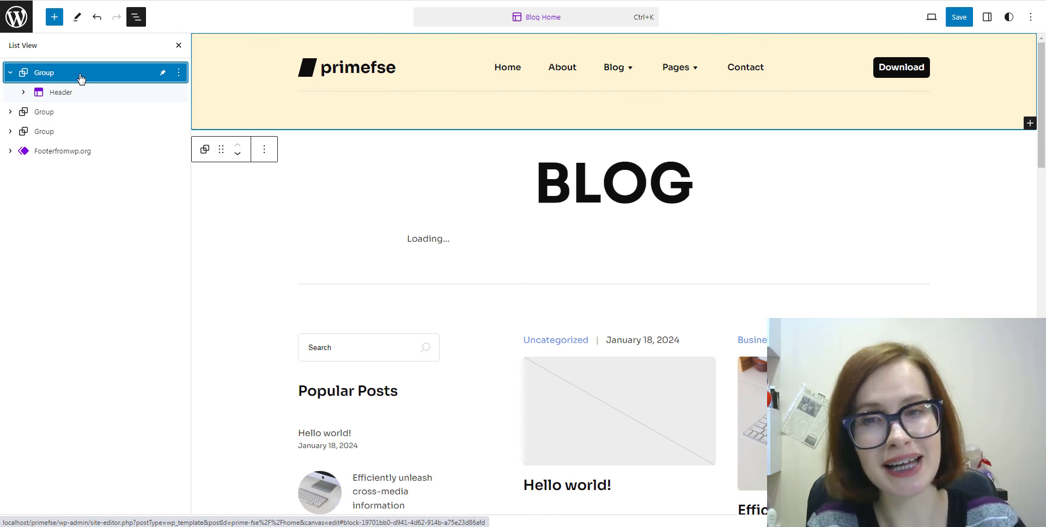
{"action": "left_click", "coordinate": [986, 17]}
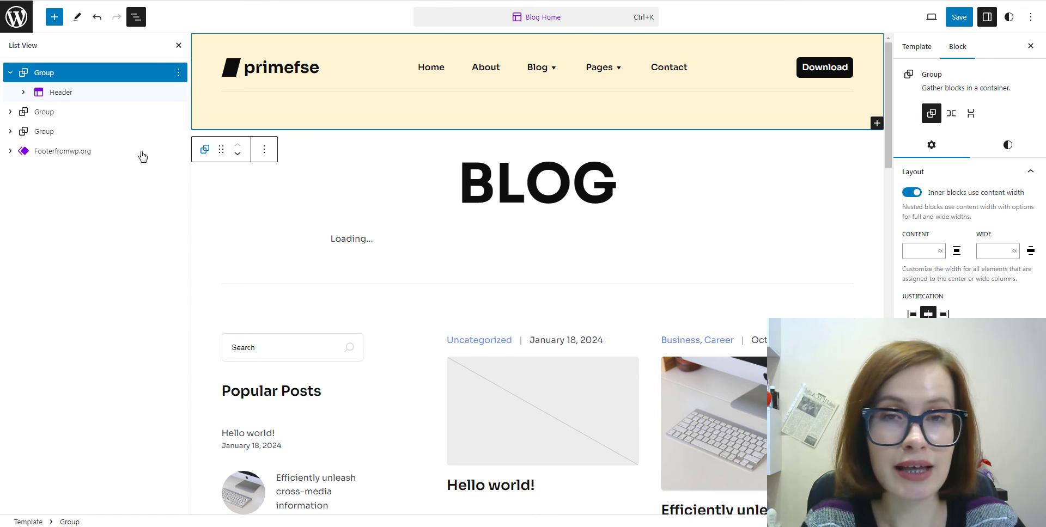
Step: Hide the outline and settings panels, then save and confirm the Blog Home template changes
{"action": "left_click", "coordinate": [179, 49]}
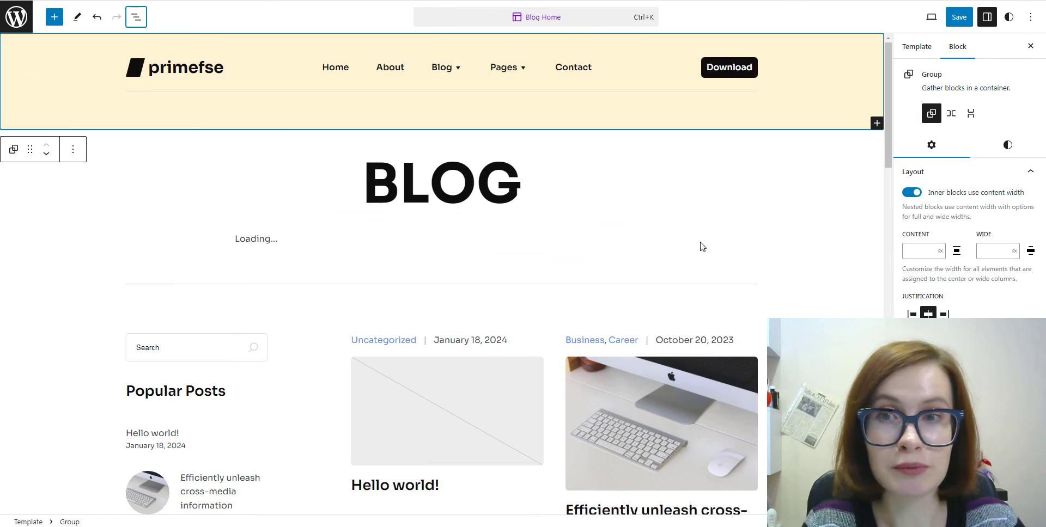
{"action": "scroll", "coordinate": [821, 238], "scroll_direction": "down", "scroll_amount": 15}
{"action": "left_click", "coordinate": [1030, 46]}
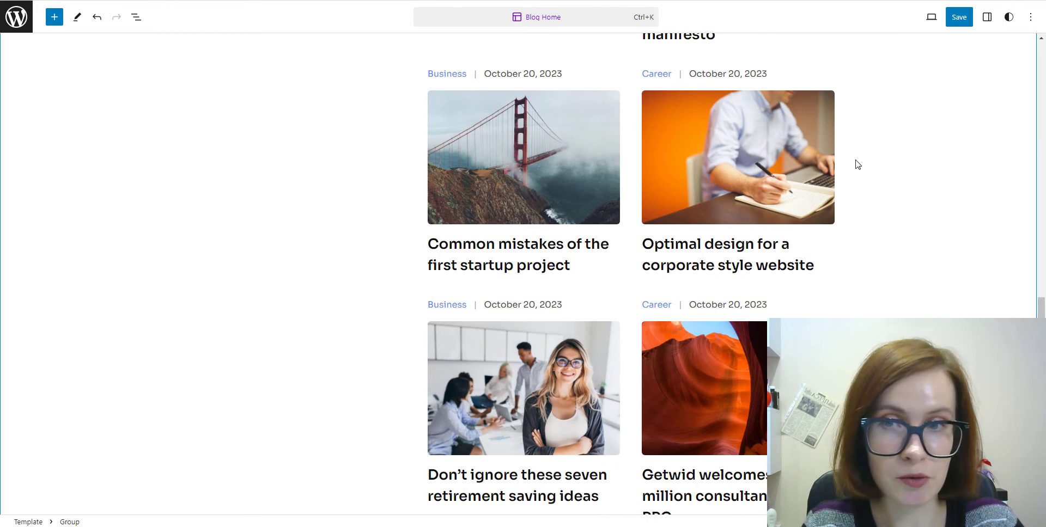
{"action": "scroll", "coordinate": [866, 162], "scroll_direction": "down", "scroll_amount": 6}
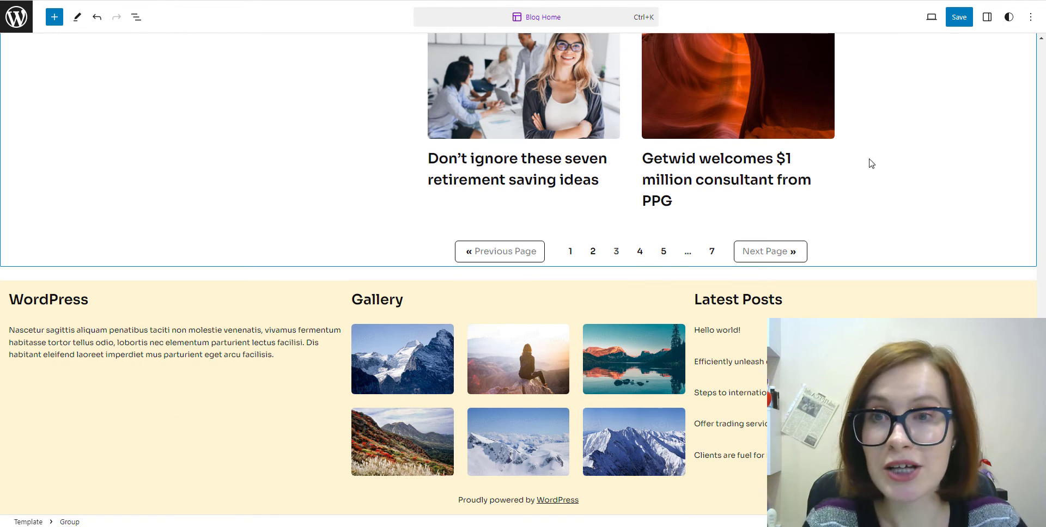
{"action": "left_click", "coordinate": [958, 22]}
{"action": "left_click", "coordinate": [934, 22]}
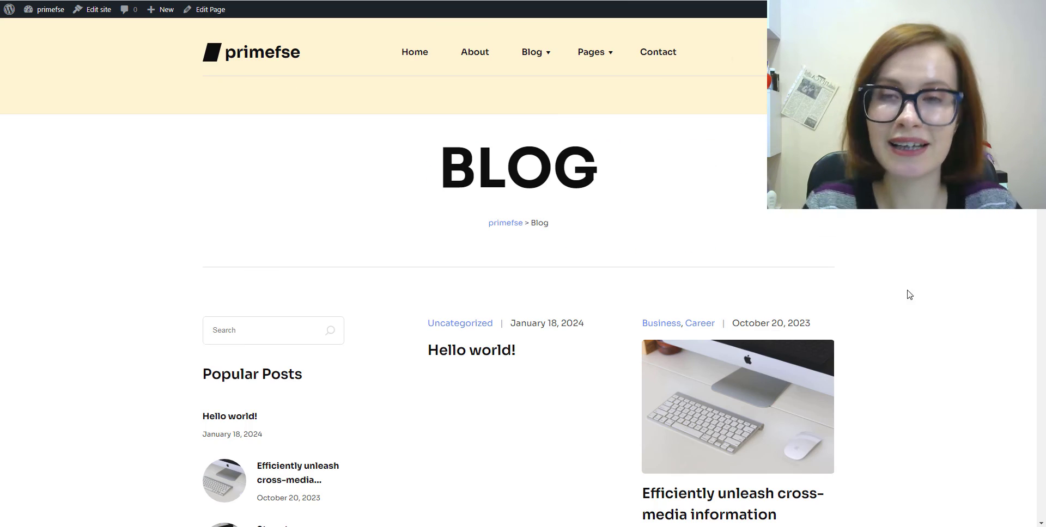
Step: Scroll the live Blog page to inspect the new WordPress, Gallery and Latest Posts footer
{"action": "scroll", "coordinate": [906, 294], "scroll_direction": "down", "scroll_amount": 10}
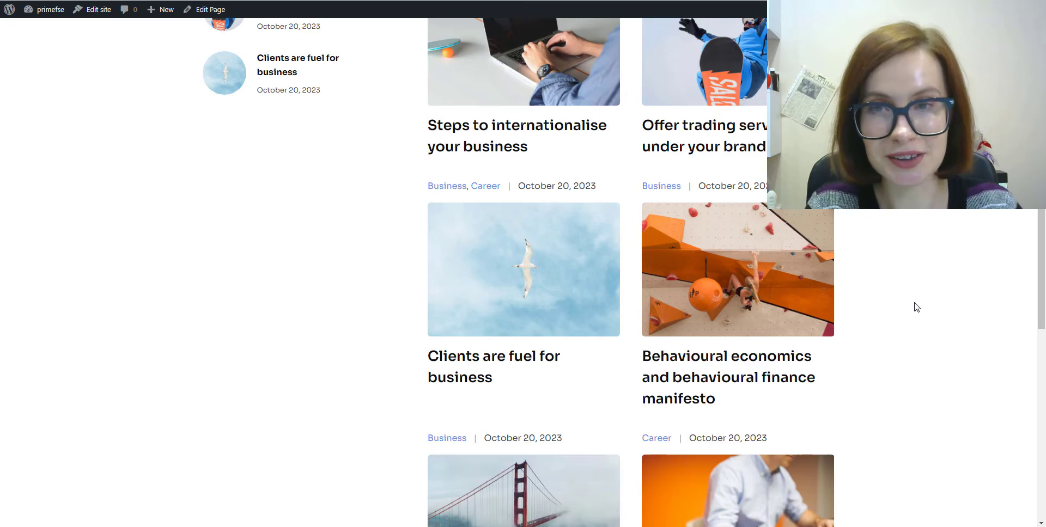
{"action": "scroll", "coordinate": [916, 306], "scroll_direction": "down", "scroll_amount": 8}
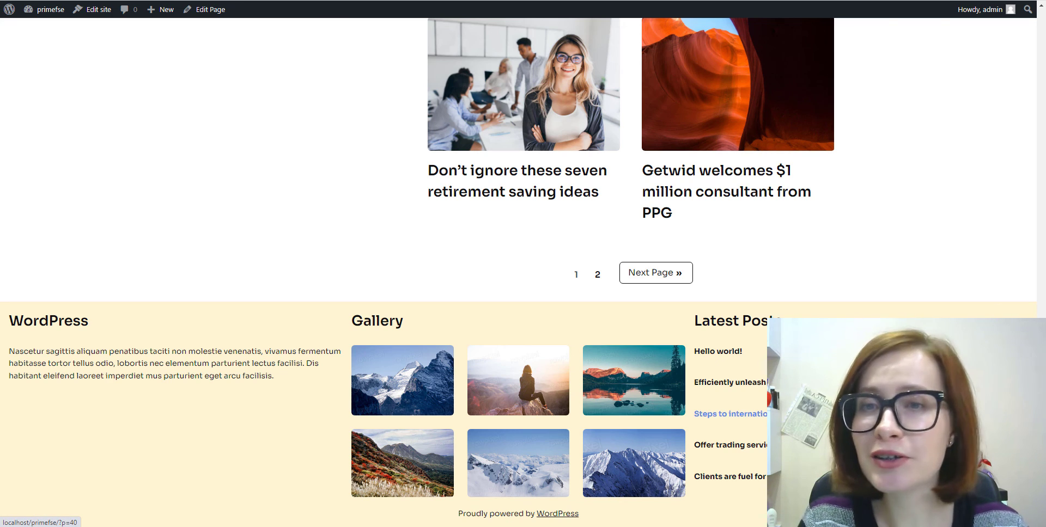
{"action": "scroll", "coordinate": [518, 272], "scroll_direction": "up", "scroll_amount": 15}
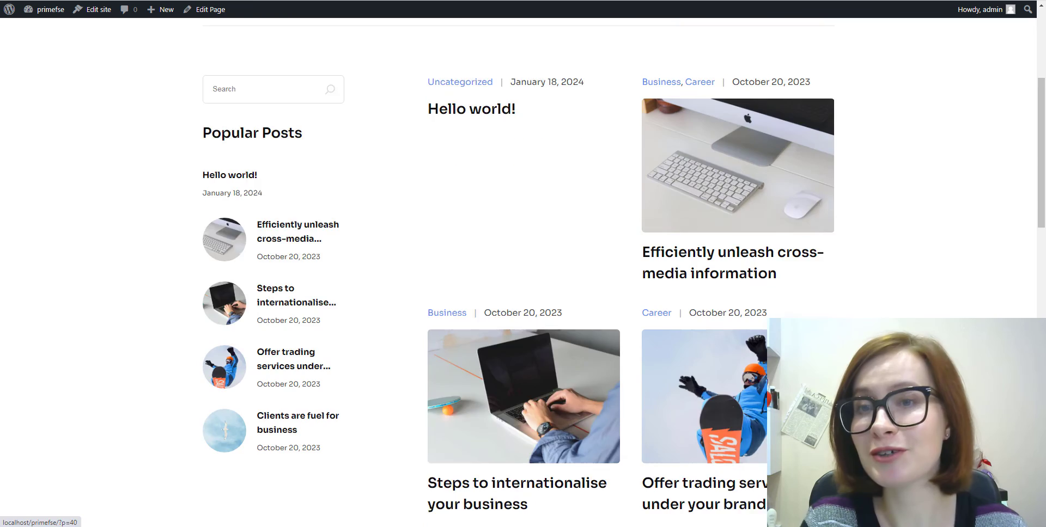
{"action": "scroll", "coordinate": [518, 272], "scroll_direction": "up", "scroll_amount": 3}
{"action": "scroll", "coordinate": [567, 524], "scroll_direction": "down", "scroll_amount": 18}
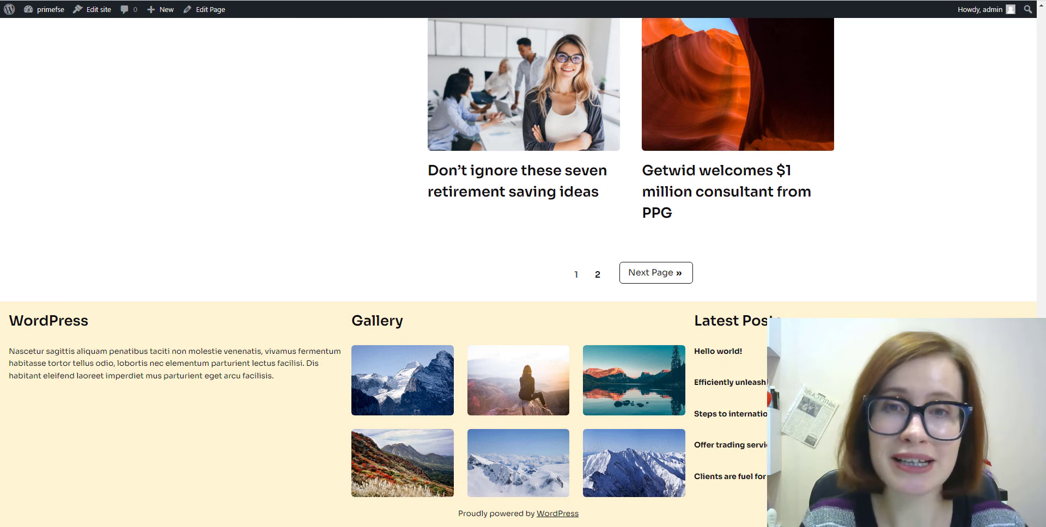
{"action": "scroll", "coordinate": [523, 272], "scroll_direction": "up", "scroll_amount": 18}
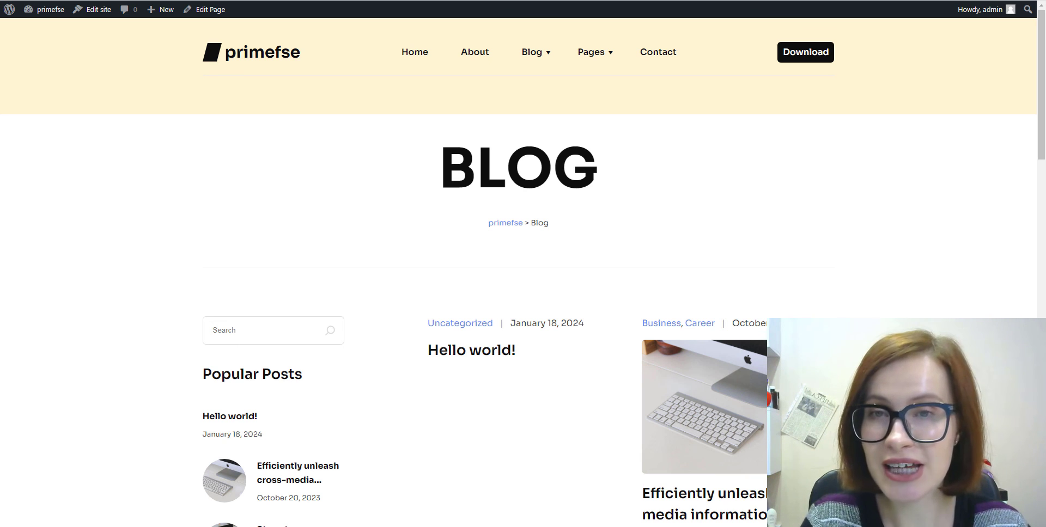
{"action": "scroll", "coordinate": [522, 273], "scroll_direction": "down", "scroll_amount": 18}
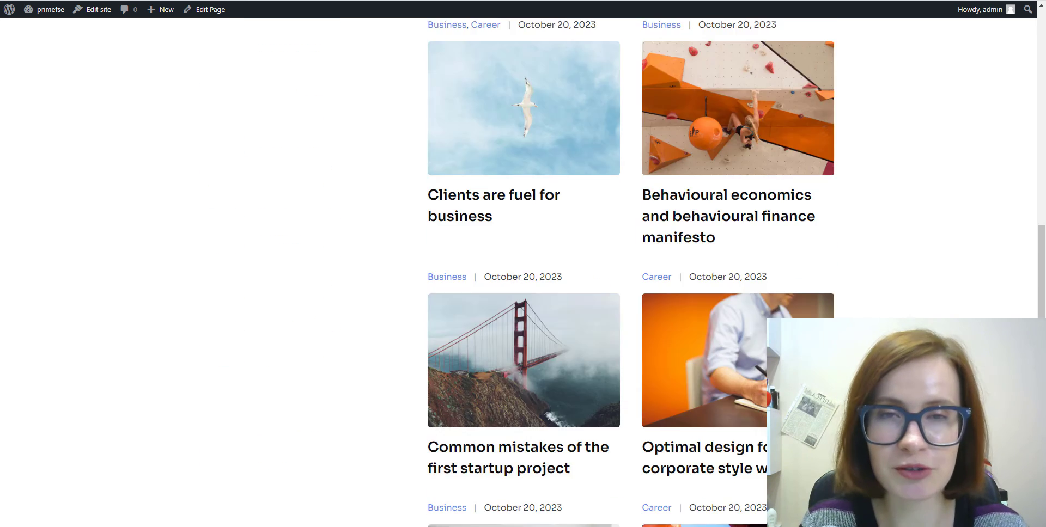